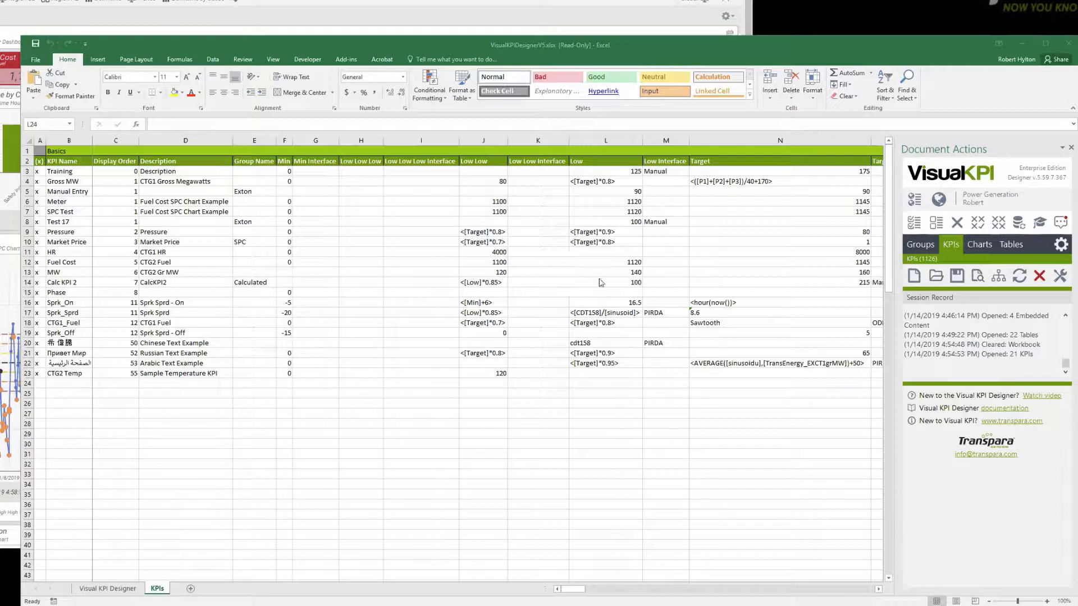
Open the KPI Limit/Target Generator, exclude the High High High, High High, Low Low and Low Low Low limits, and close it without generating.
{"action": "left_click", "coordinate": [1061, 276]}
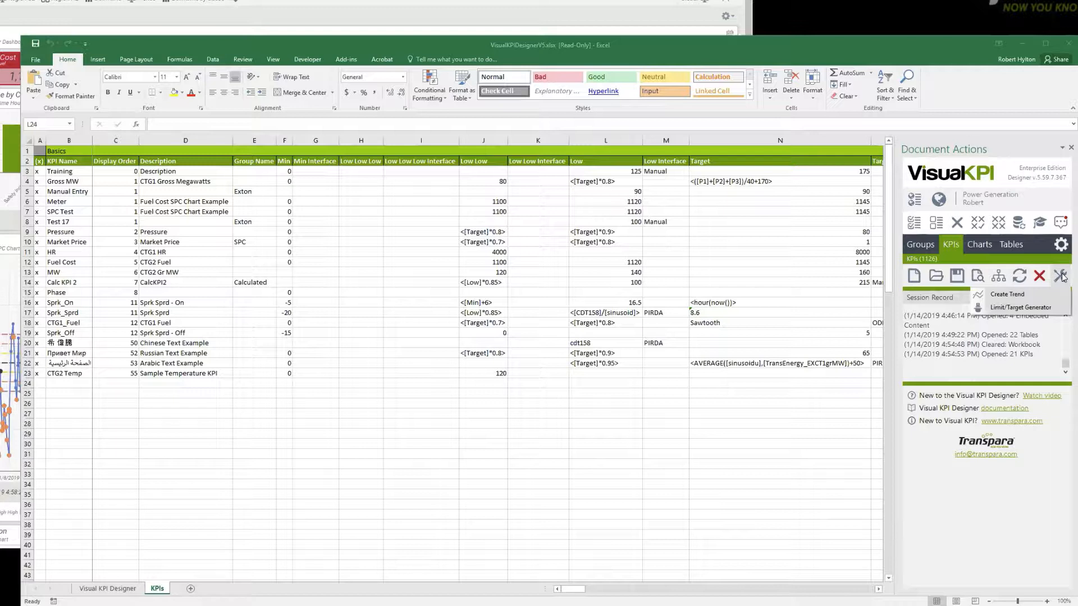
{"action": "left_click", "coordinate": [1013, 309]}
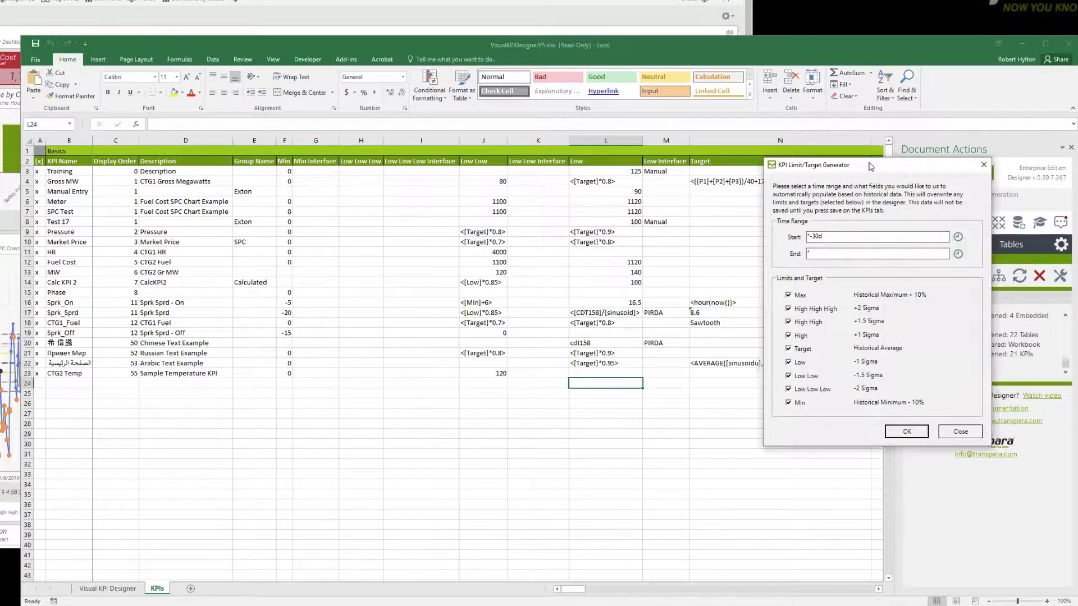
{"action": "left_click_drag", "start_coordinate": [870, 166], "coordinate": [620, 172]}
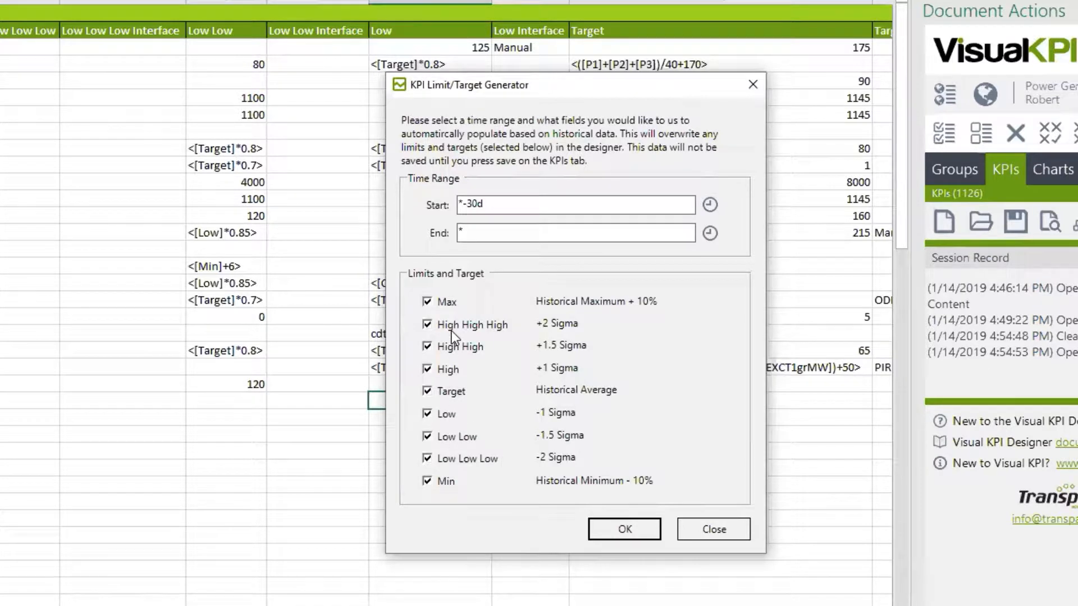
{"action": "left_click", "coordinate": [428, 460]}
{"action": "left_click", "coordinate": [426, 436]}
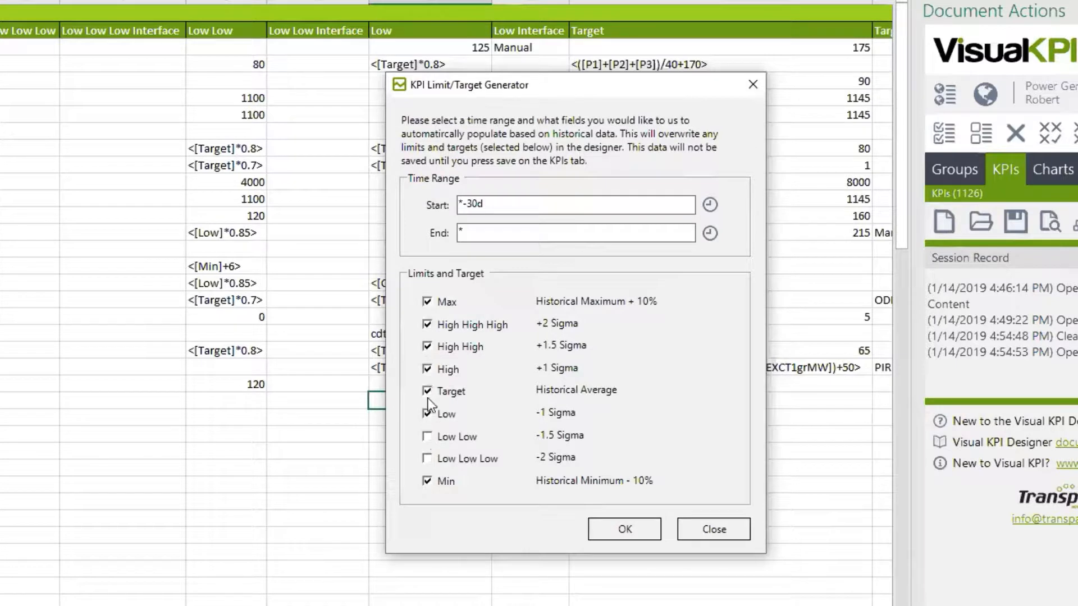
{"action": "left_click", "coordinate": [427, 325]}
{"action": "left_click", "coordinate": [718, 528]}
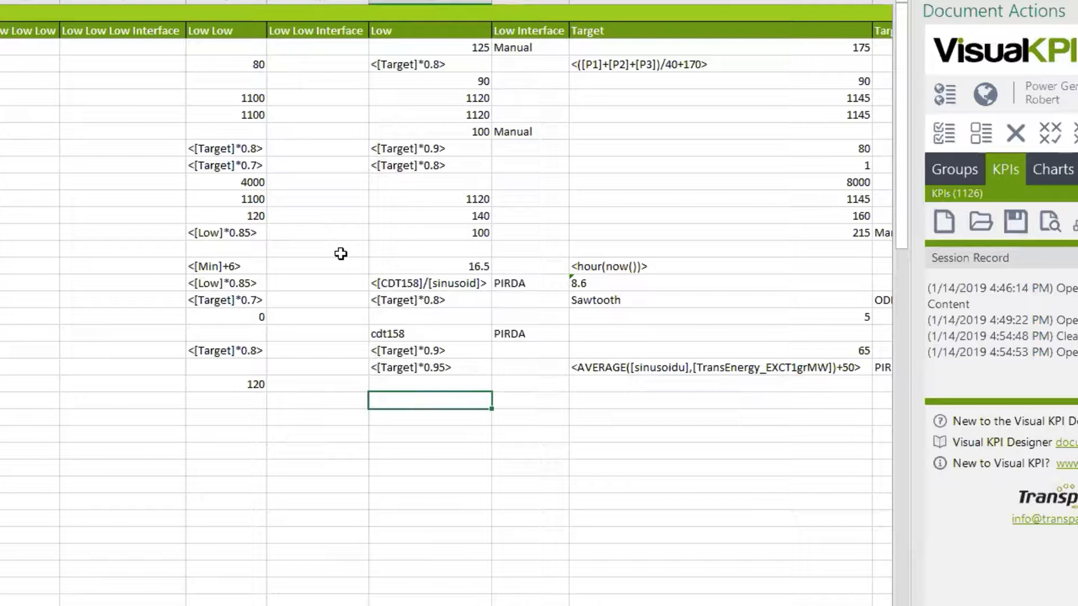
Load the existing trends from the server into the designer workbook.
{"action": "left_click", "coordinate": [1039, 173]}
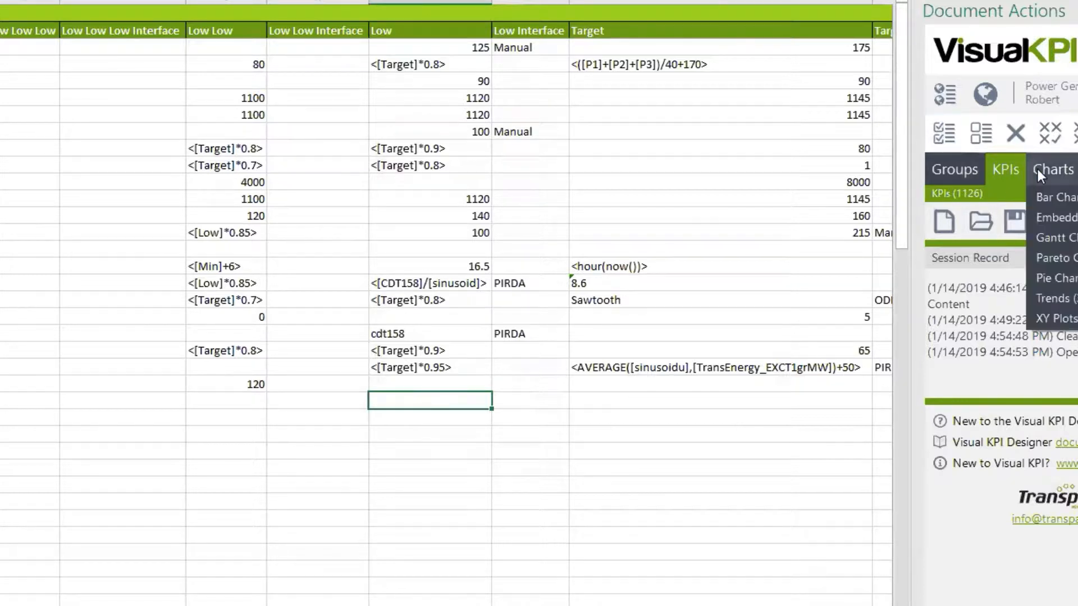
{"action": "left_click", "coordinate": [1060, 297]}
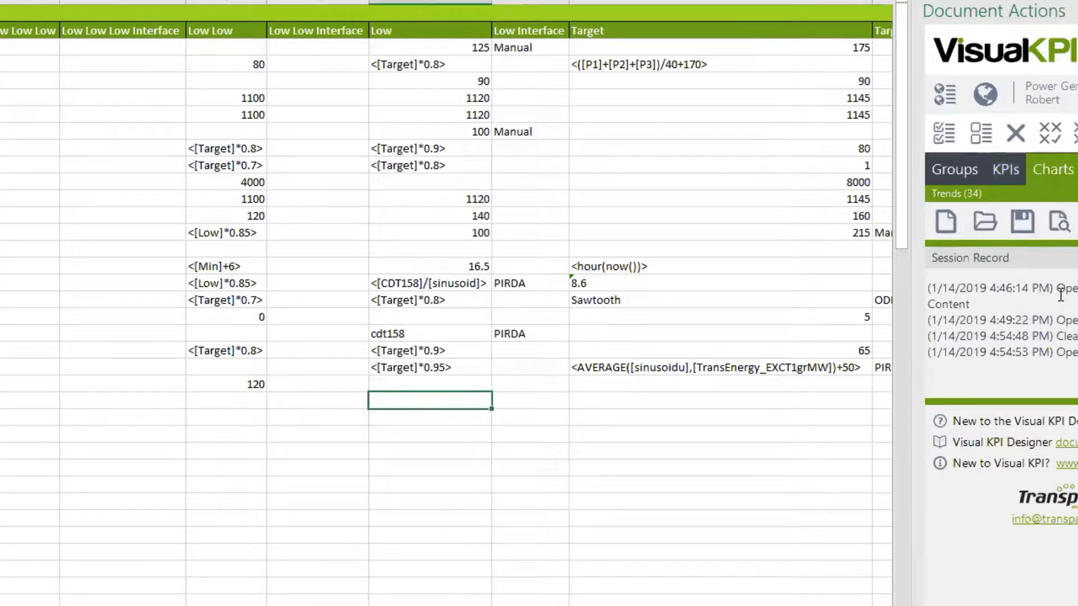
{"action": "left_click", "coordinate": [982, 219]}
Switch to the Visual KPI site and open the Multi Pen 2 trend from the charts list.
{"action": "left_click", "coordinate": [626, 70]}
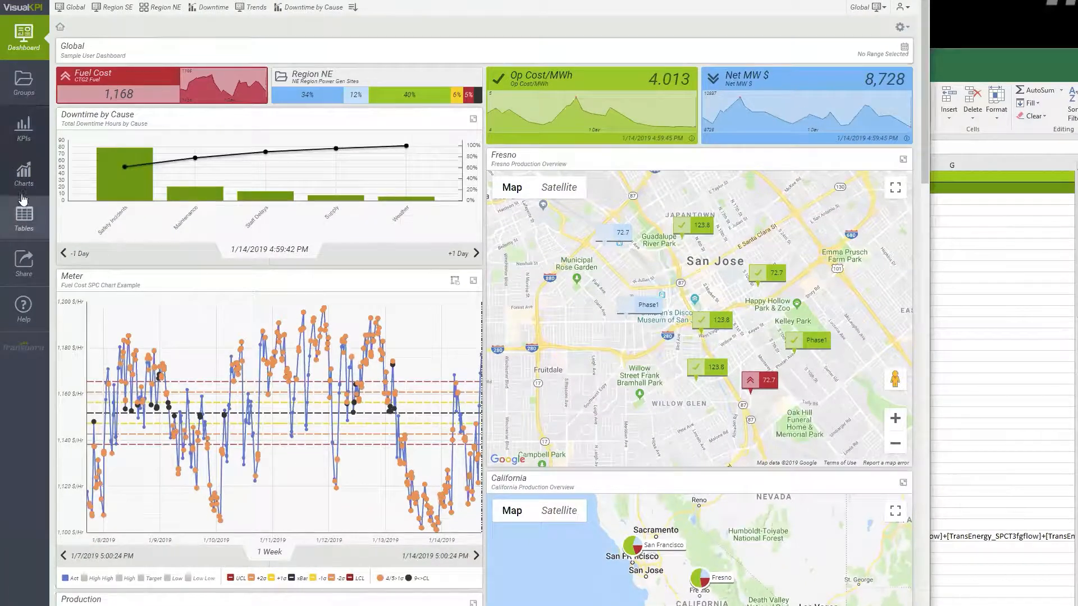
{"action": "left_click", "coordinate": [23, 173]}
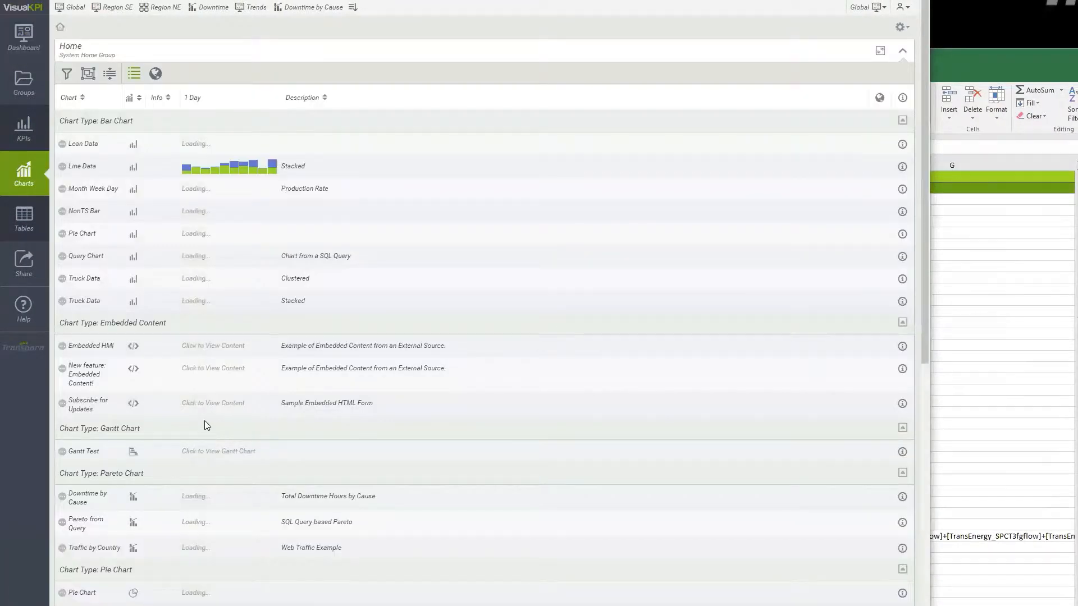
{"action": "scroll", "coordinate": [222, 449], "scroll_direction": "down", "scroll_amount": 5}
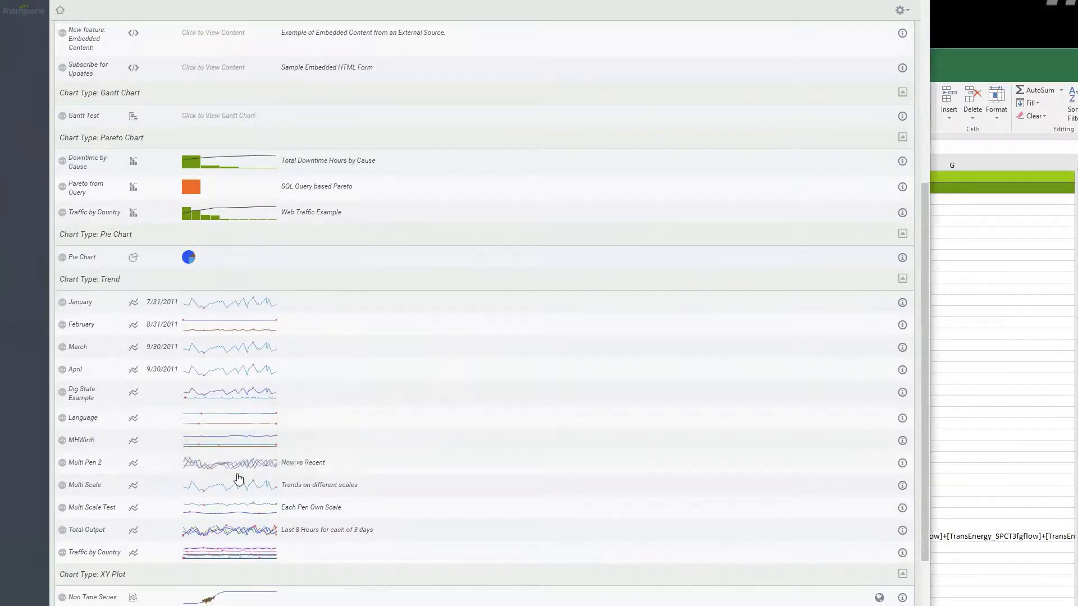
{"action": "left_click", "coordinate": [228, 469]}
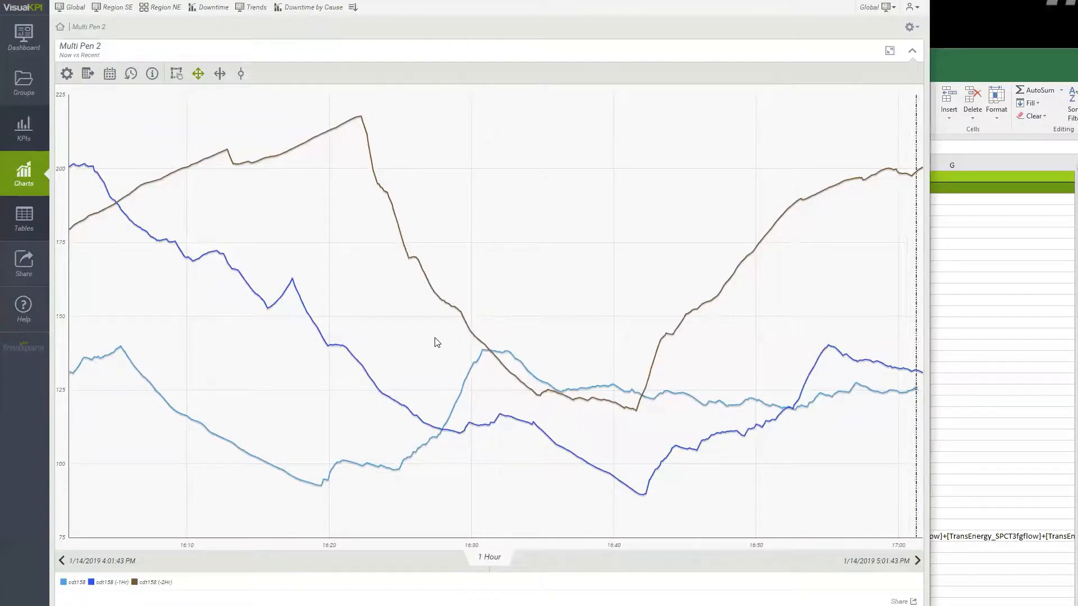
Return to the Excel designer workbook and review the pen settings columns of the Trends sheet.
{"action": "left_click", "coordinate": [1013, 63]}
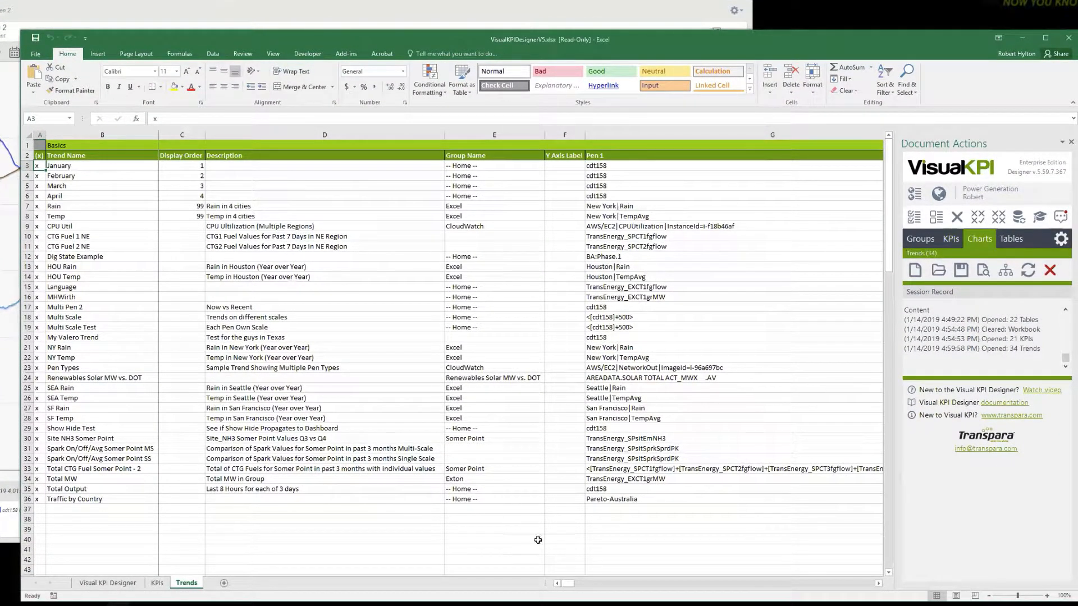
{"action": "left_click", "coordinate": [879, 584]}
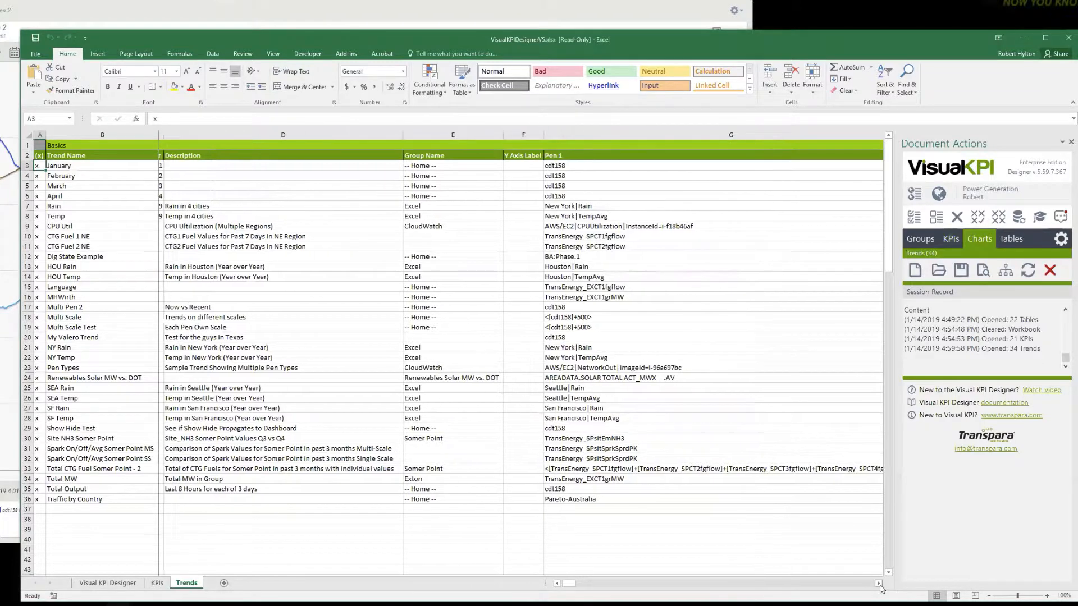
{"action": "left_click", "coordinate": [879, 585]}
{"action": "left_click", "coordinate": [879, 585]}
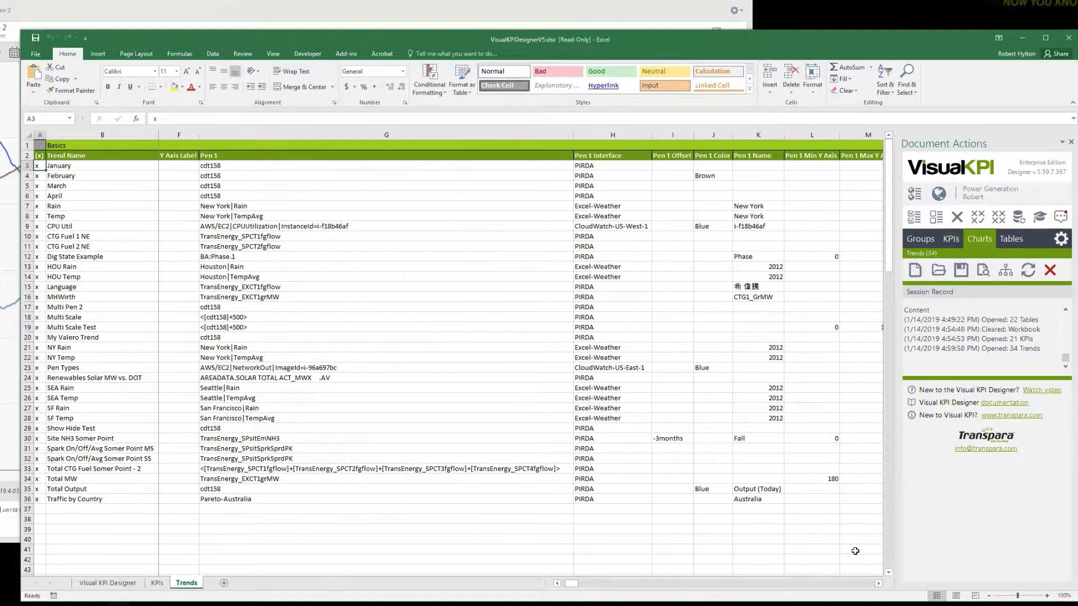
{"action": "left_click", "coordinate": [878, 584]}
{"action": "left_click", "coordinate": [879, 584]}
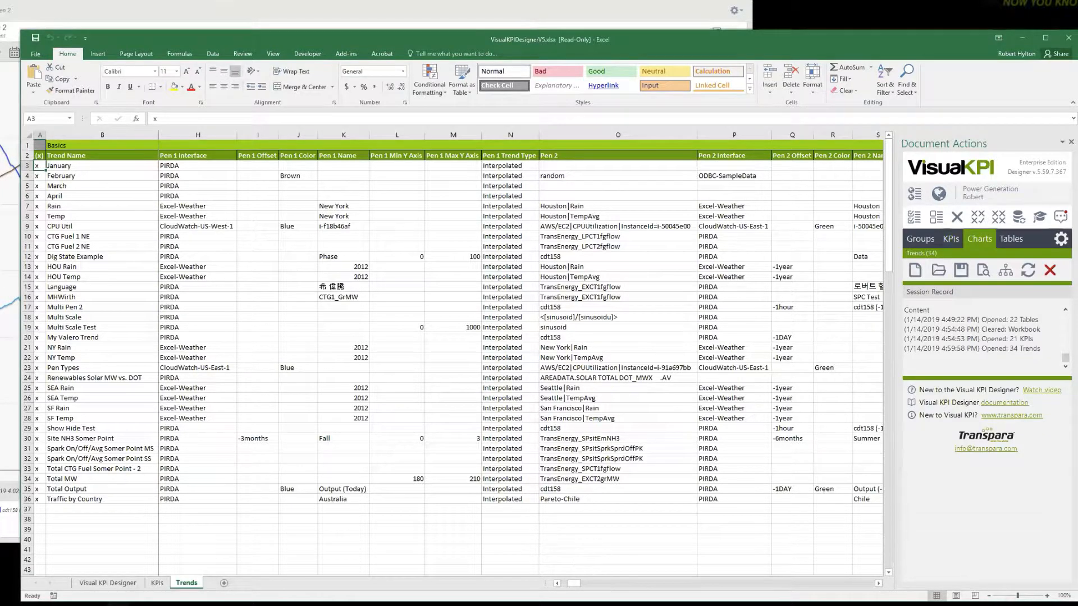
{"action": "left_click_drag", "start_coordinate": [575, 584], "coordinate": [566, 584]}
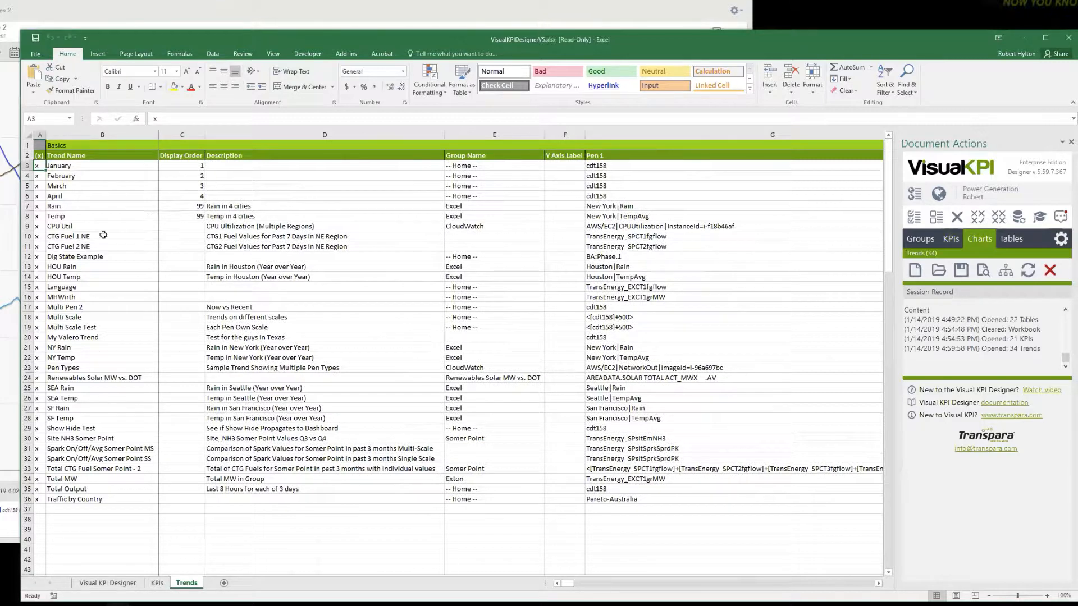
On the KPIs sheet, clear all row marks and mark only Training, Gross MW, Fuel Cost and Phase with x.
{"action": "left_click", "coordinate": [158, 583]}
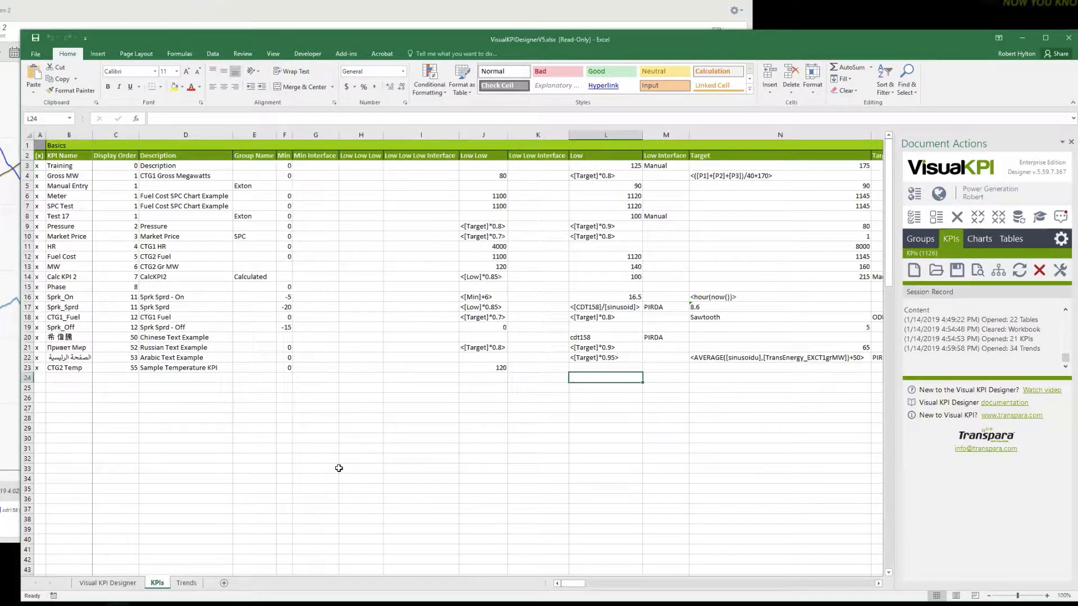
{"action": "left_click", "coordinate": [920, 221]}
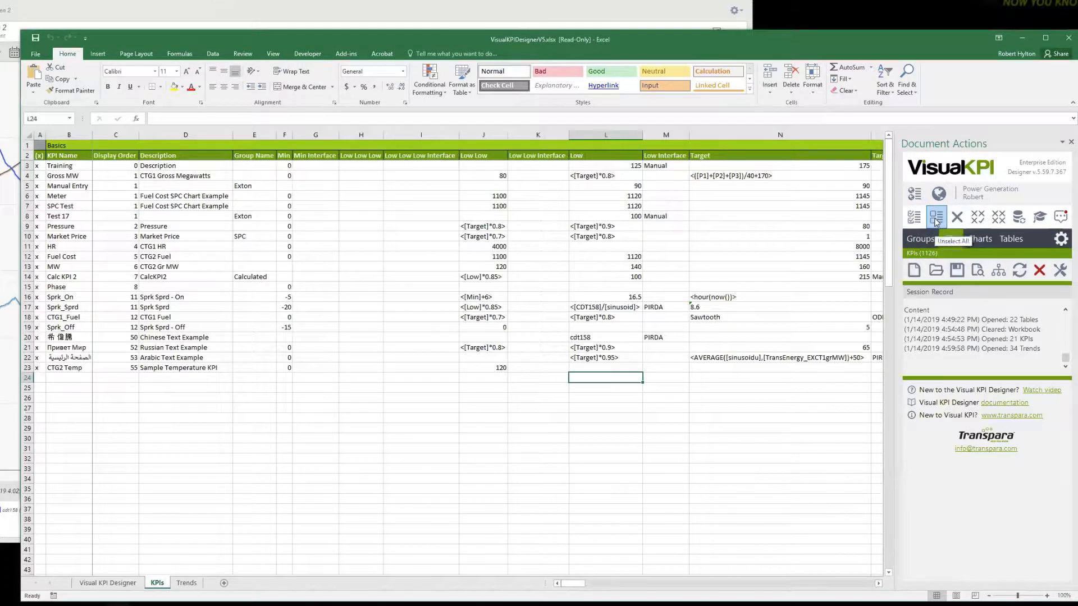
{"action": "left_click", "coordinate": [43, 177]}
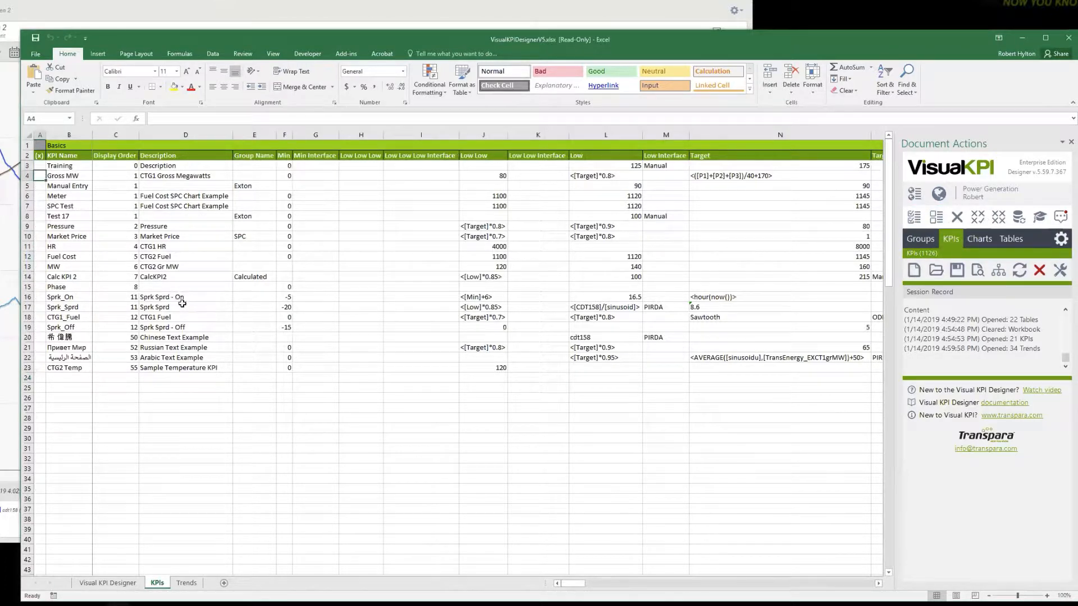
{"action": "left_click", "coordinate": [40, 166]}
{"action": "type", "text": "x"}
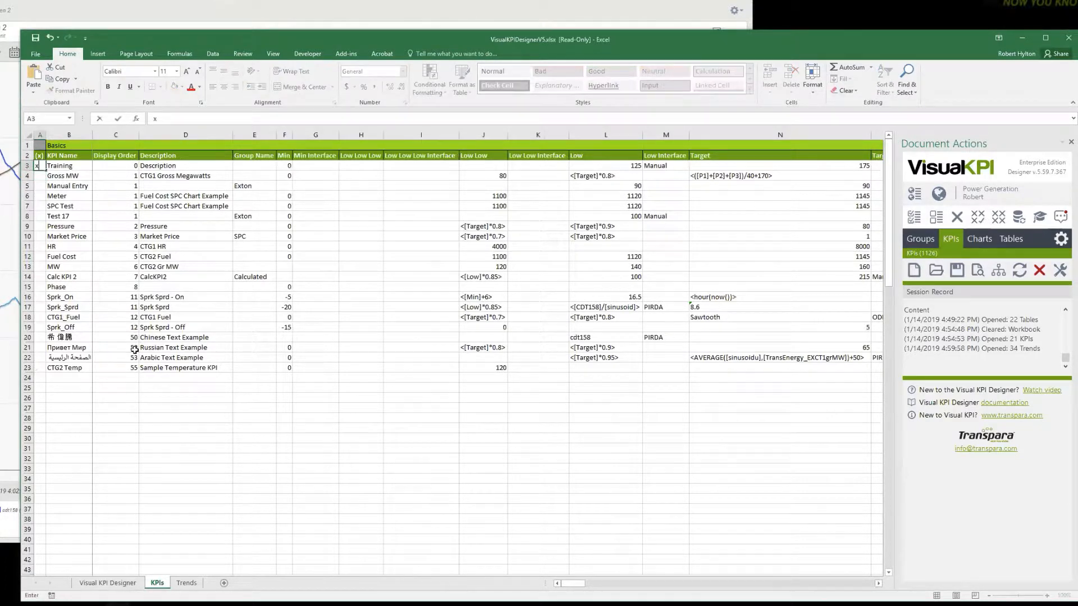
{"action": "left_click", "coordinate": [43, 175]}
{"action": "type", "text": "x"}
{"action": "left_click", "coordinate": [42, 259]}
{"action": "type", "text": "x"}
{"action": "left_click", "coordinate": [39, 287]}
{"action": "type", "text": "x"}
{"action": "left_click", "coordinate": [354, 438]}
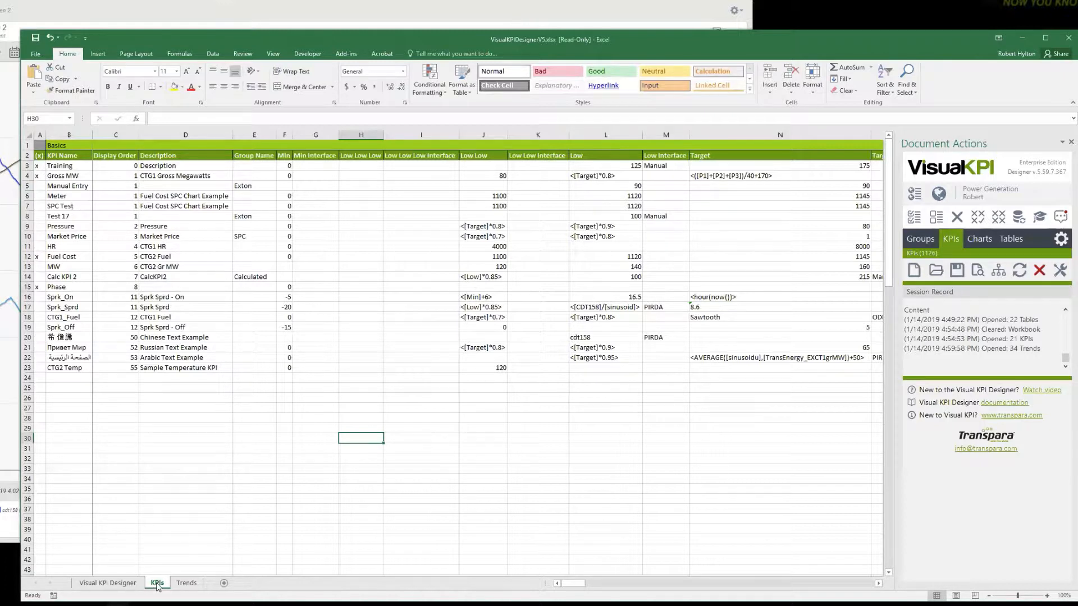
Create a new trend from the marked KPIs.
{"action": "left_click", "coordinate": [1060, 270]}
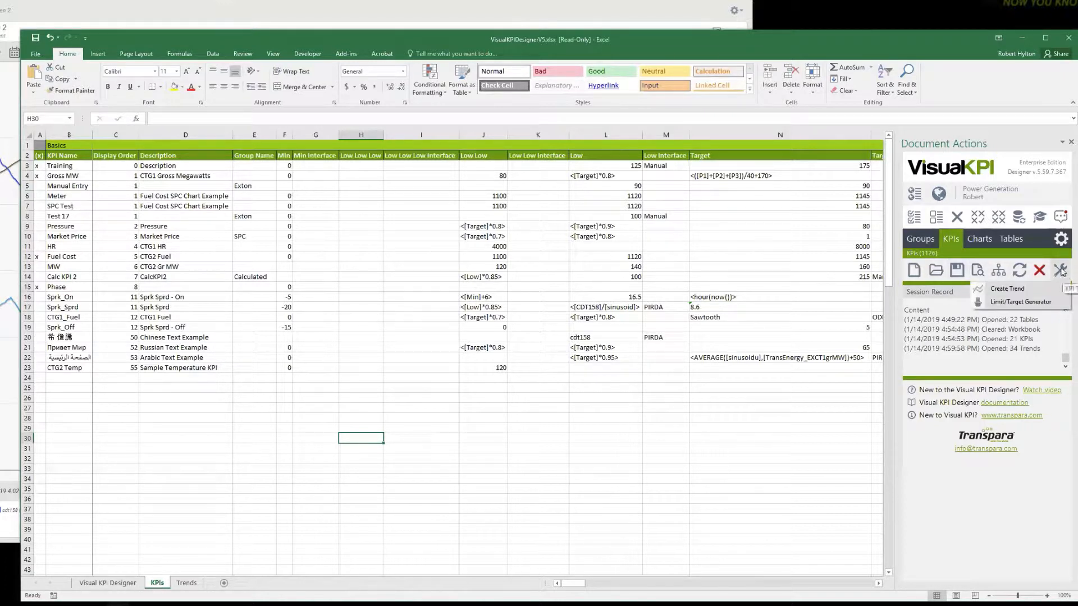
{"action": "mouse_move", "coordinate": [1061, 272]}
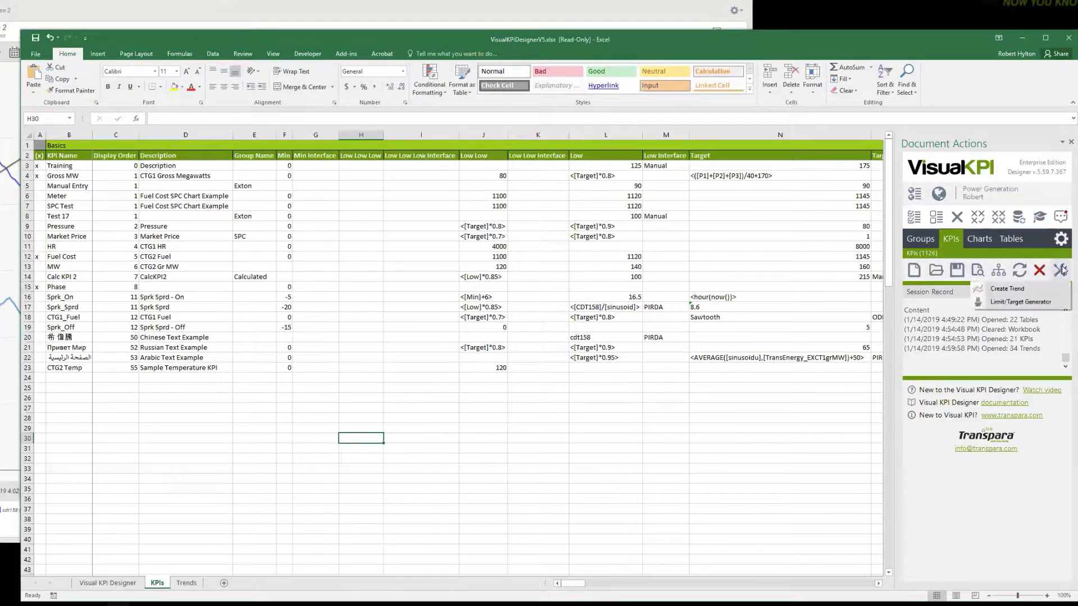
{"action": "left_click", "coordinate": [1008, 290]}
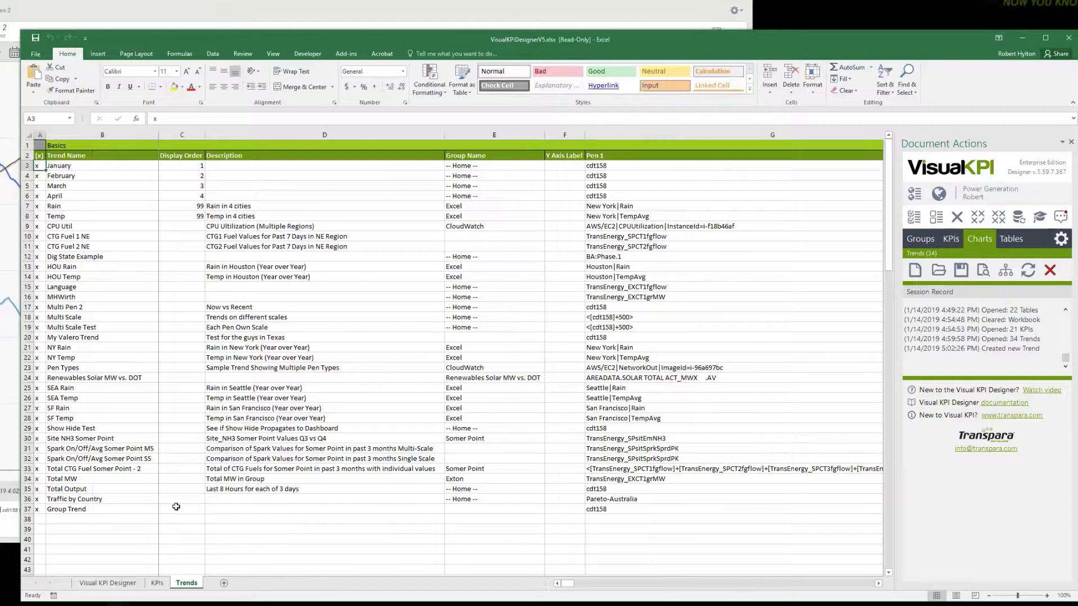
Rename the newly created trend in row 37 to Training Trend.
{"action": "left_click", "coordinate": [62, 509]}
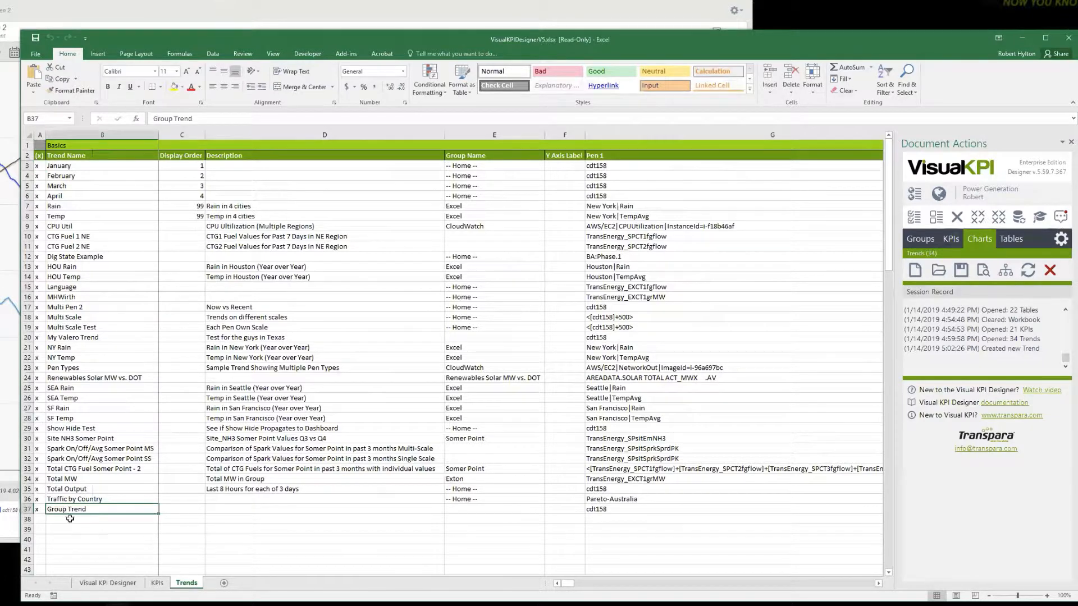
{"action": "type", "text": "Tra"}
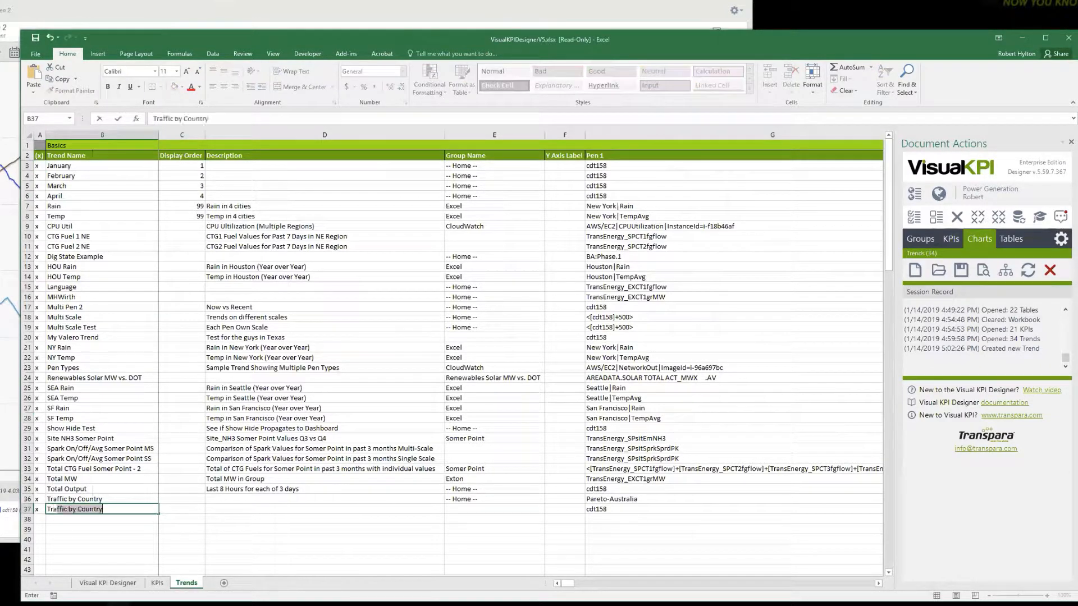
{"action": "type", "text": "ining Tren"}
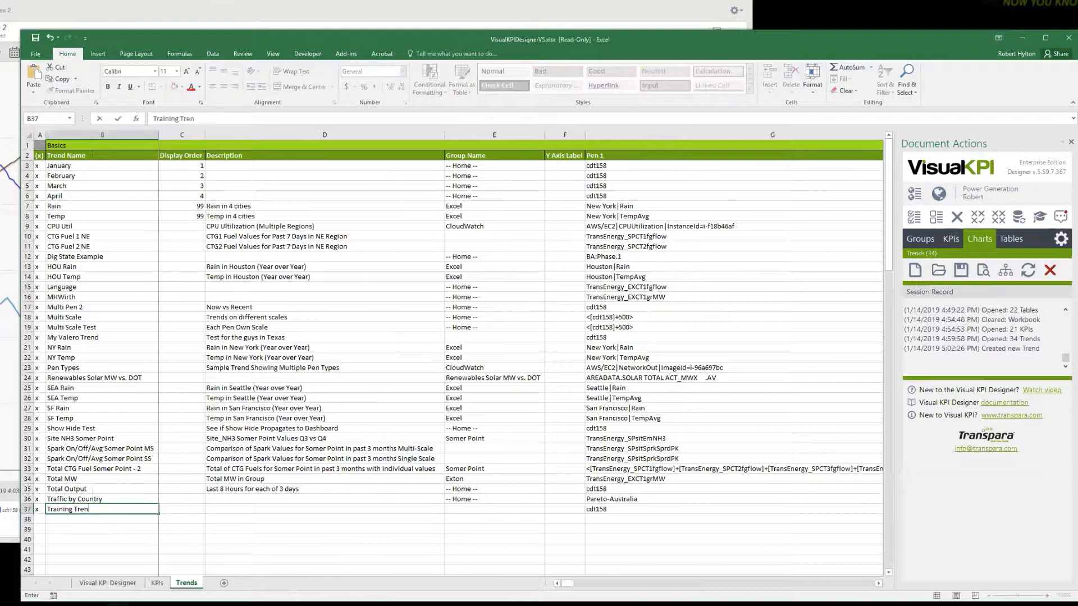
{"action": "type", "text": "d"}
Assign Training Trend to the -- Home -- group and save the trends to the server.
{"action": "left_click", "coordinate": [377, 512]}
{"action": "left_click", "coordinate": [486, 511]}
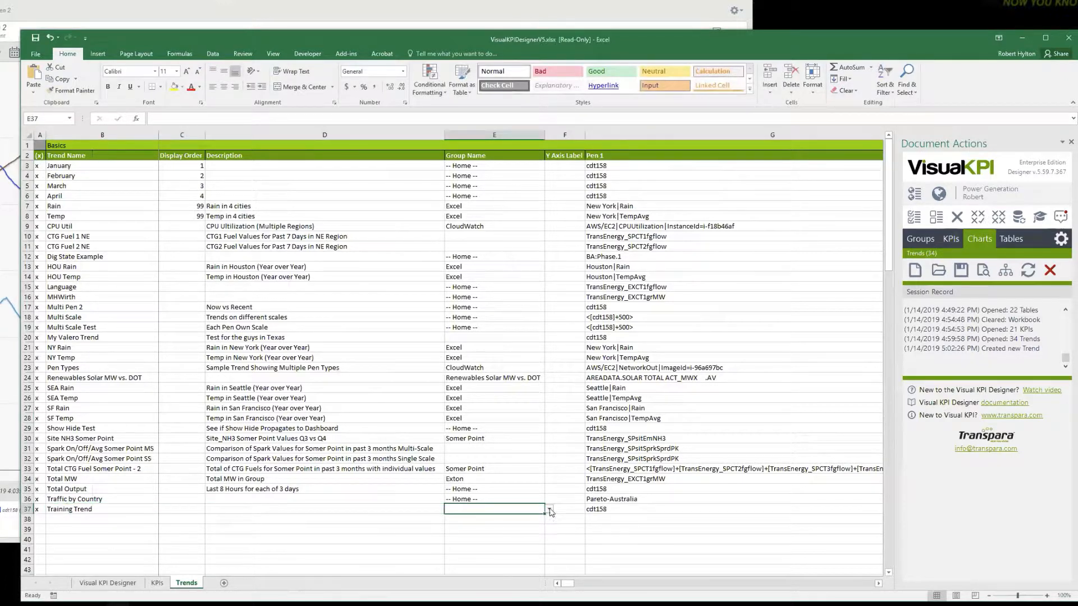
{"action": "left_click", "coordinate": [550, 510]}
{"action": "left_click", "coordinate": [499, 517]}
{"action": "left_click", "coordinate": [575, 520]}
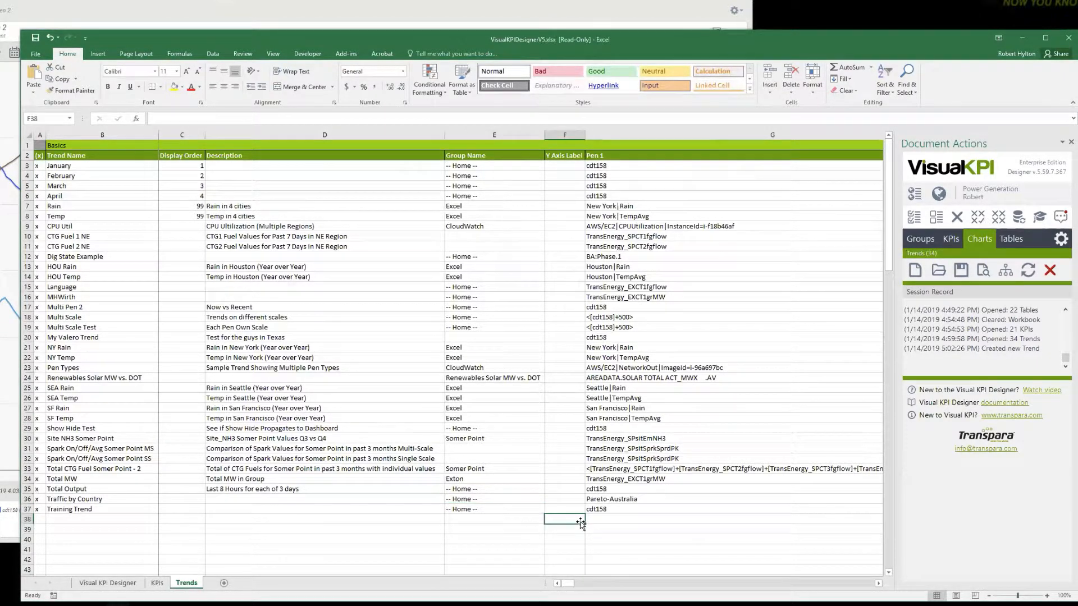
{"action": "left_click", "coordinate": [961, 270]}
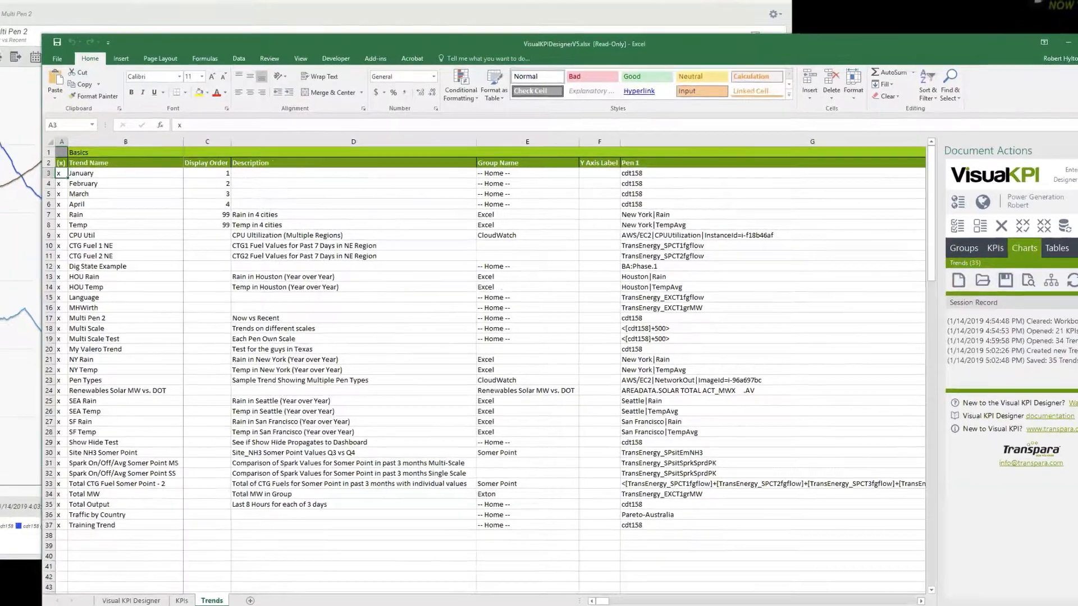
Switch to the Visual KPI site, reload the charts list and look for Training Trend among the trends.
{"action": "left_click", "coordinate": [11, 108]}
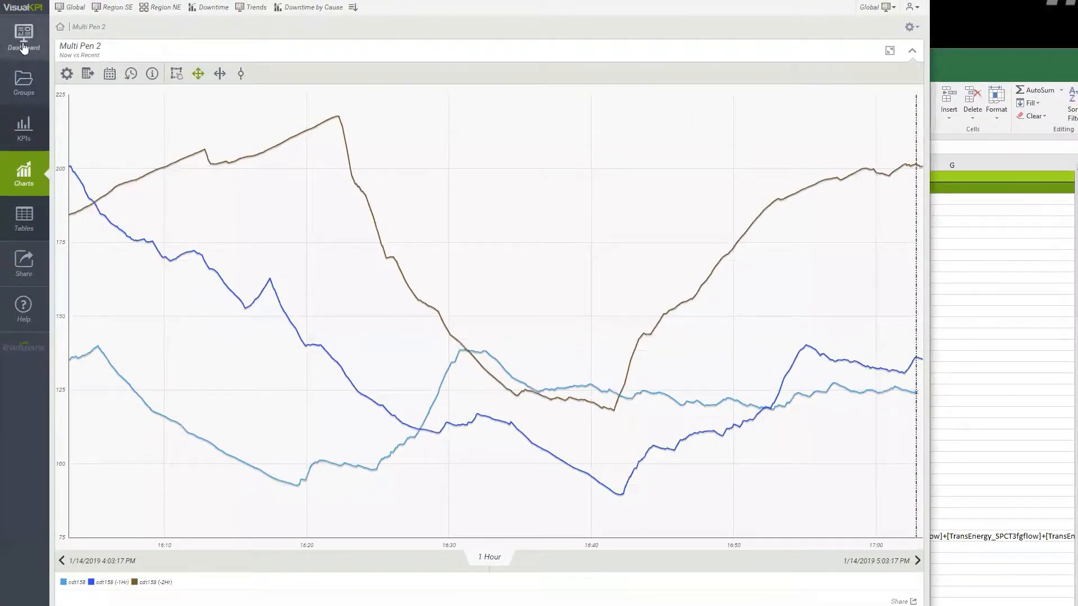
{"action": "left_click", "coordinate": [24, 177]}
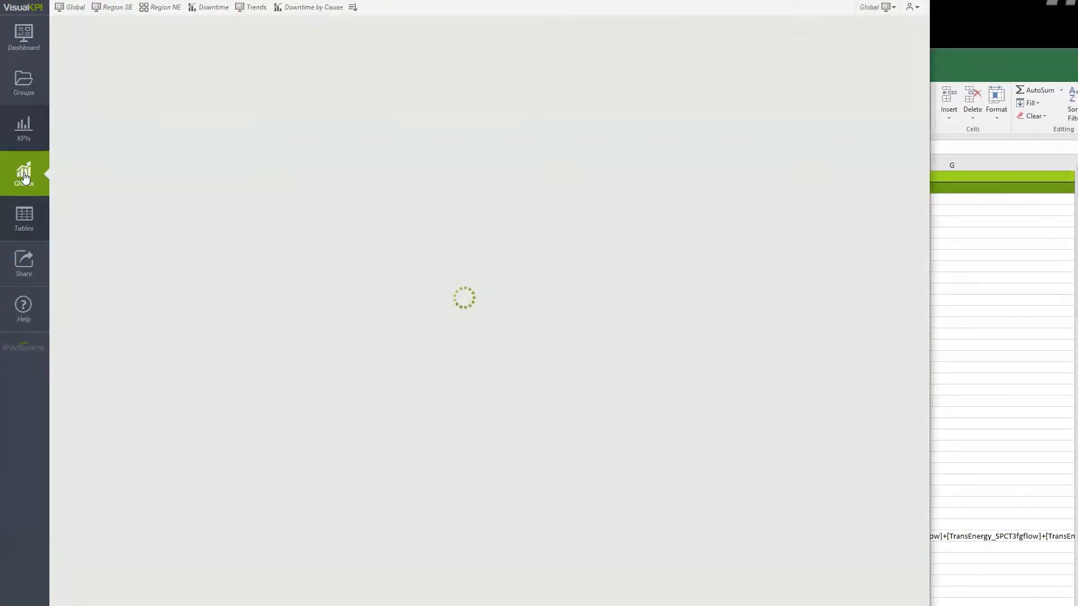
{"action": "scroll", "coordinate": [188, 279], "scroll_direction": "down", "scroll_amount": 4}
{"action": "scroll", "coordinate": [189, 279], "scroll_direction": "down", "scroll_amount": 4}
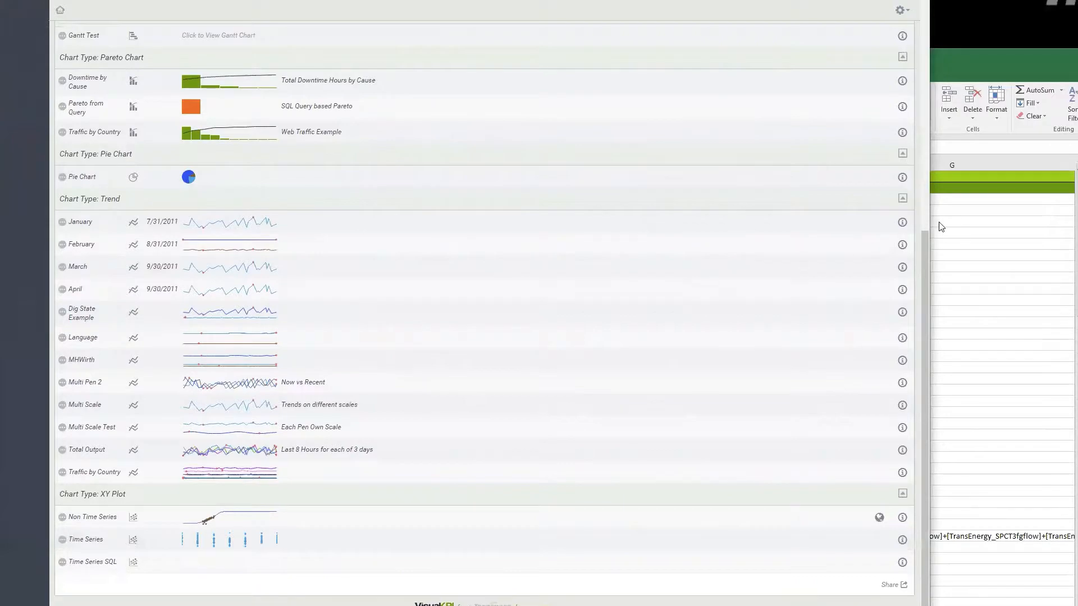
Switch back to the Excel trends sheet and set the Y Axis Label of Training Trend to Y Axis Test.
{"action": "left_click", "coordinate": [1007, 59]}
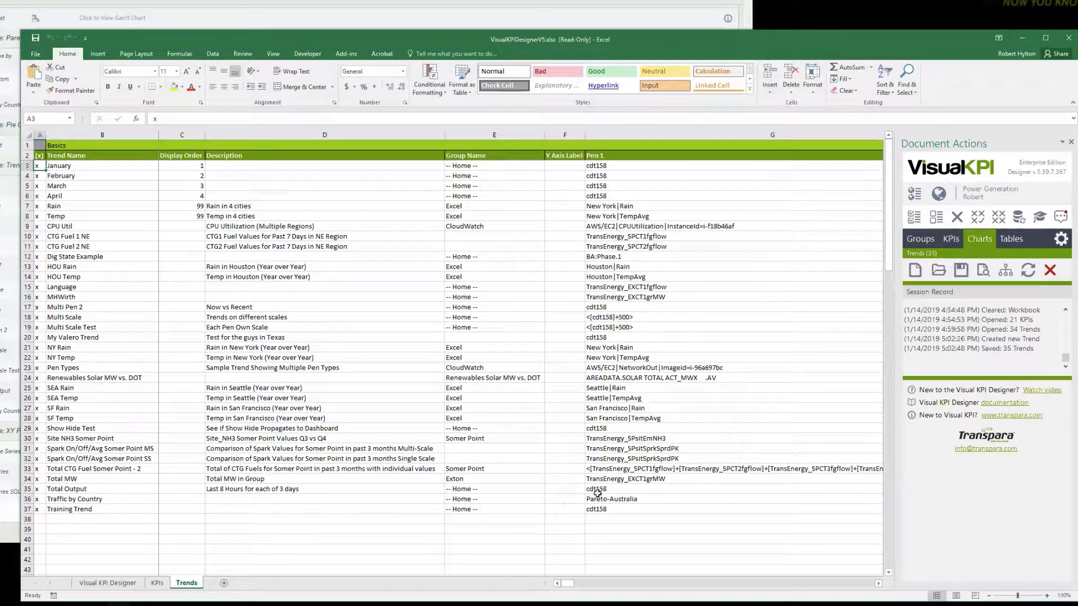
{"action": "left_click", "coordinate": [625, 509]}
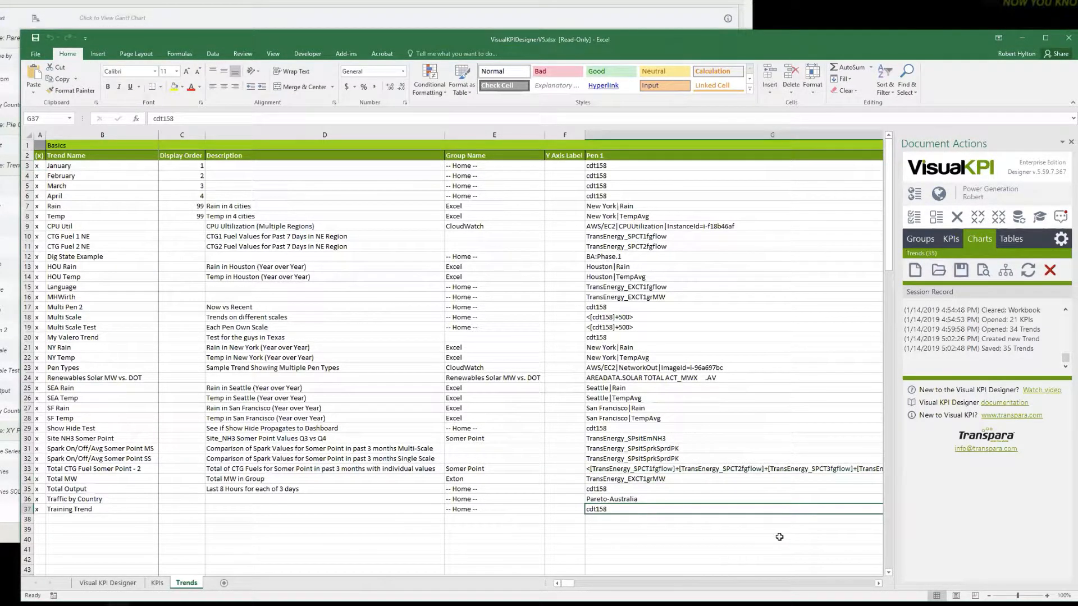
{"action": "scroll", "coordinate": [779, 537], "scroll_direction": "right", "scroll_amount": 2}
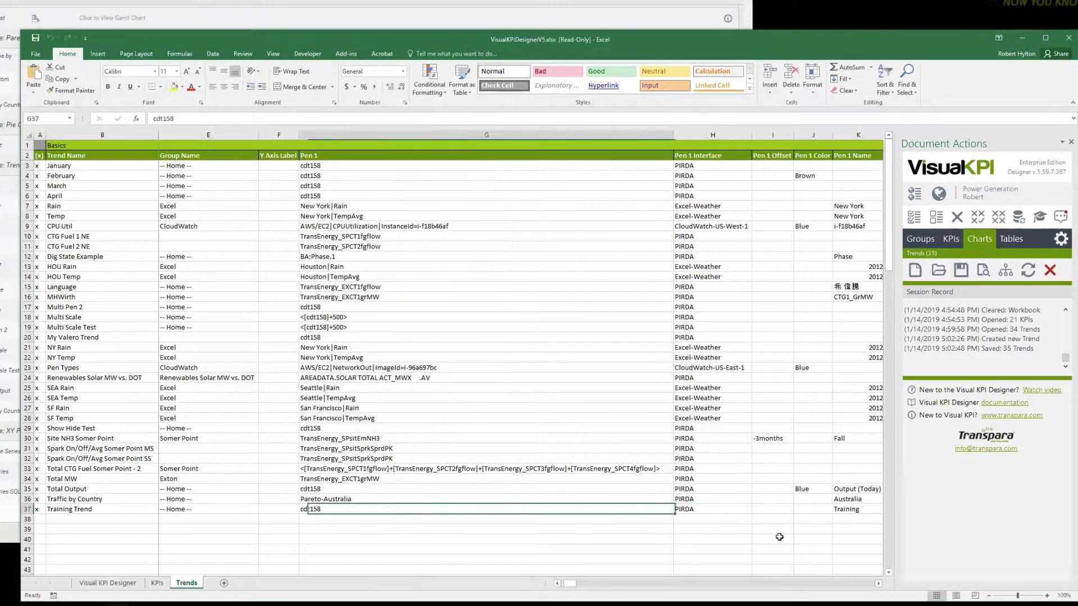
{"action": "key", "text": "Left"}
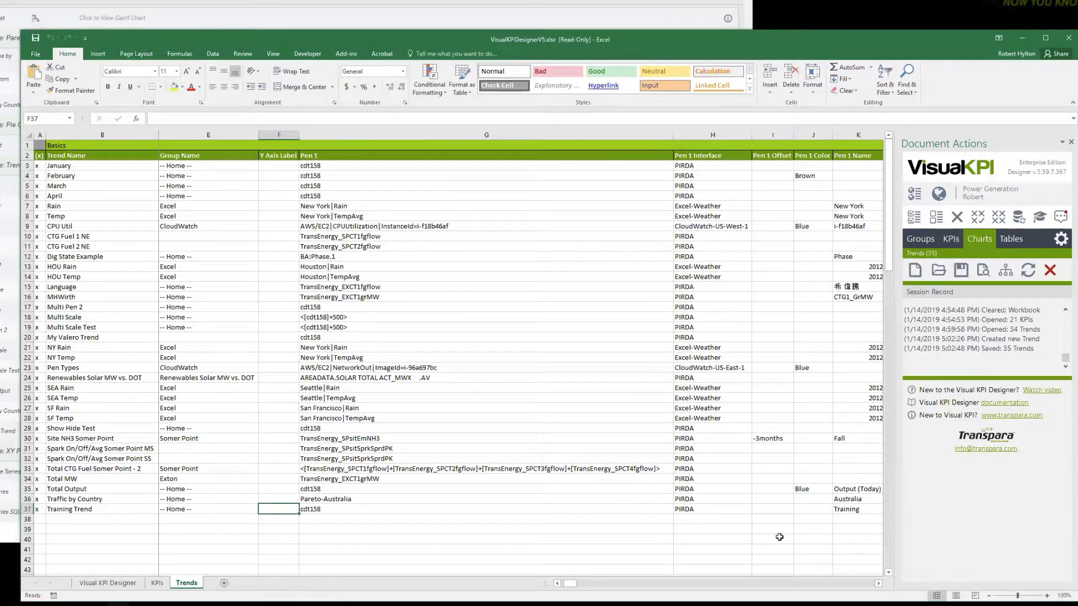
{"action": "type", "text": "Y Axis "}
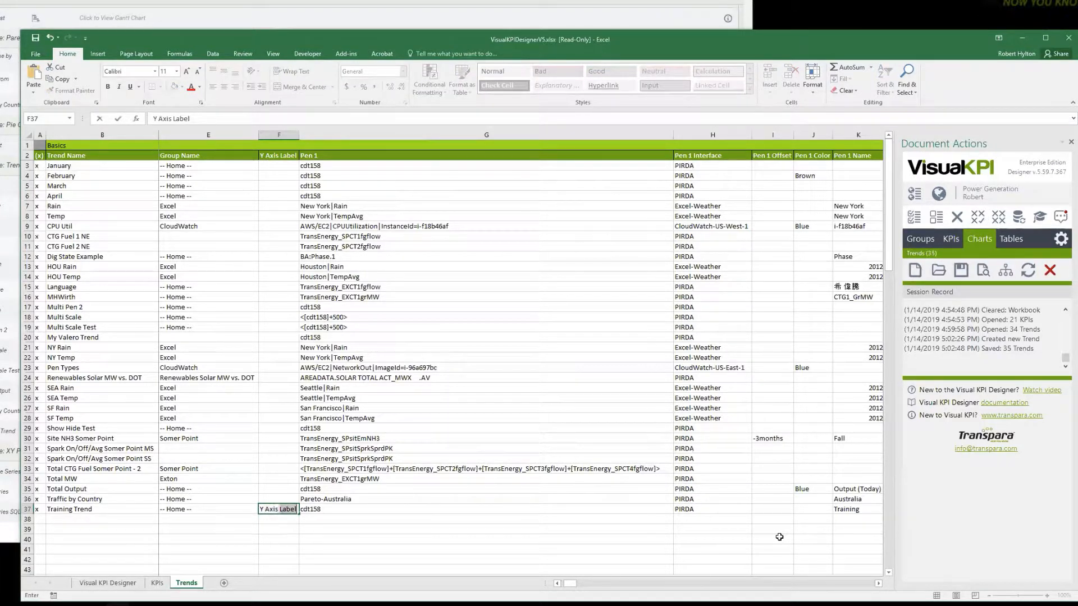
{"action": "type", "text": "Test"}
{"action": "key", "text": "Tab"}
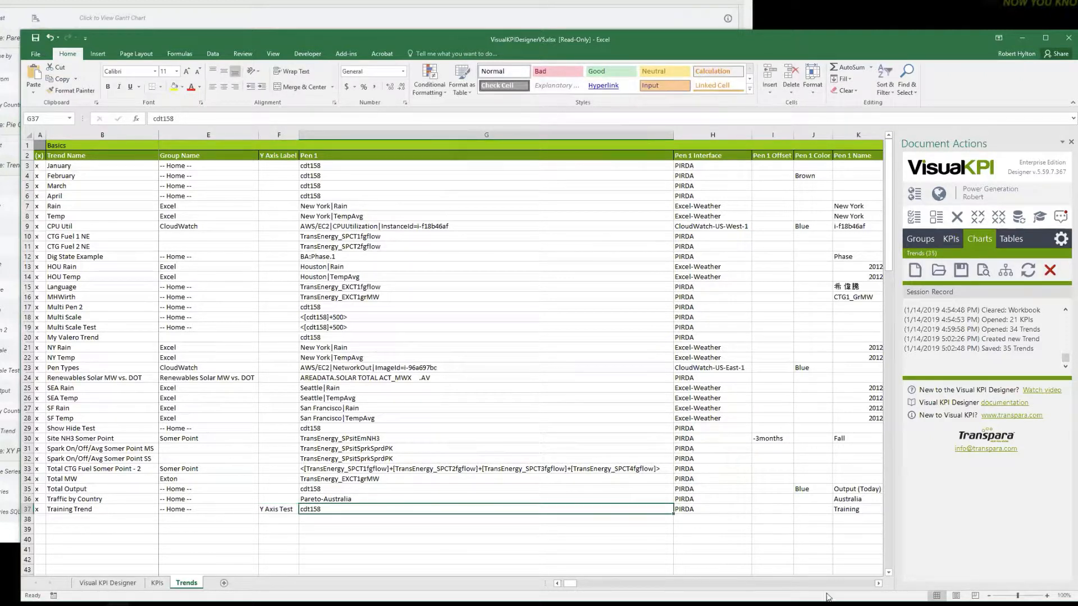
Set the Pen 1 Trend Type of Training Trend to Step, and change it to Symbol.
{"action": "left_click", "coordinate": [879, 583]}
{"action": "left_click", "coordinate": [878, 584]}
{"action": "left_click", "coordinate": [879, 584]}
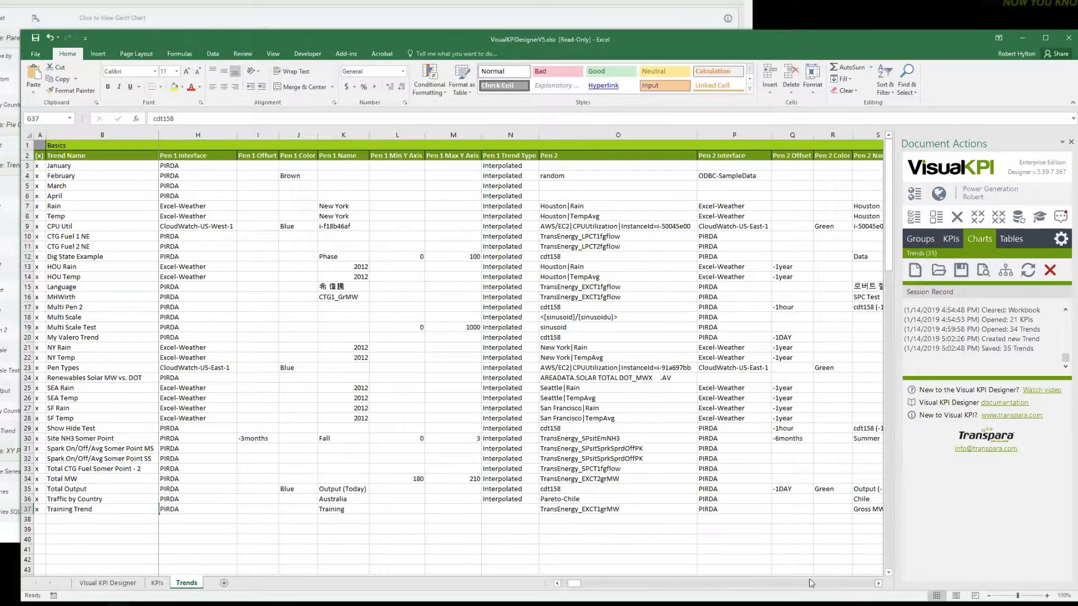
{"action": "left_click", "coordinate": [350, 509]}
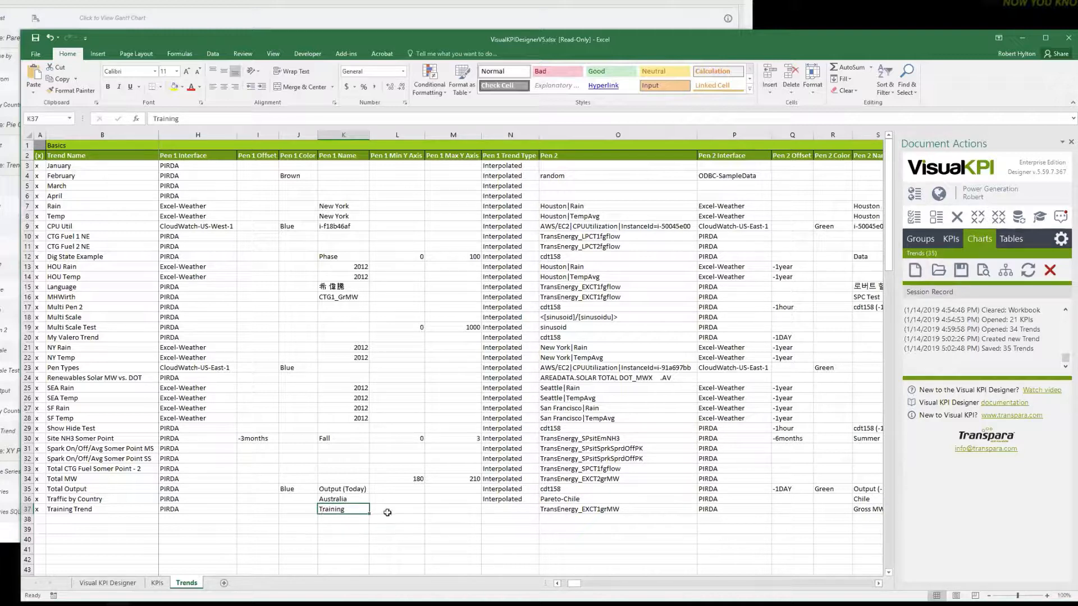
{"action": "left_click", "coordinate": [513, 509]}
{"action": "left_click", "coordinate": [544, 510]}
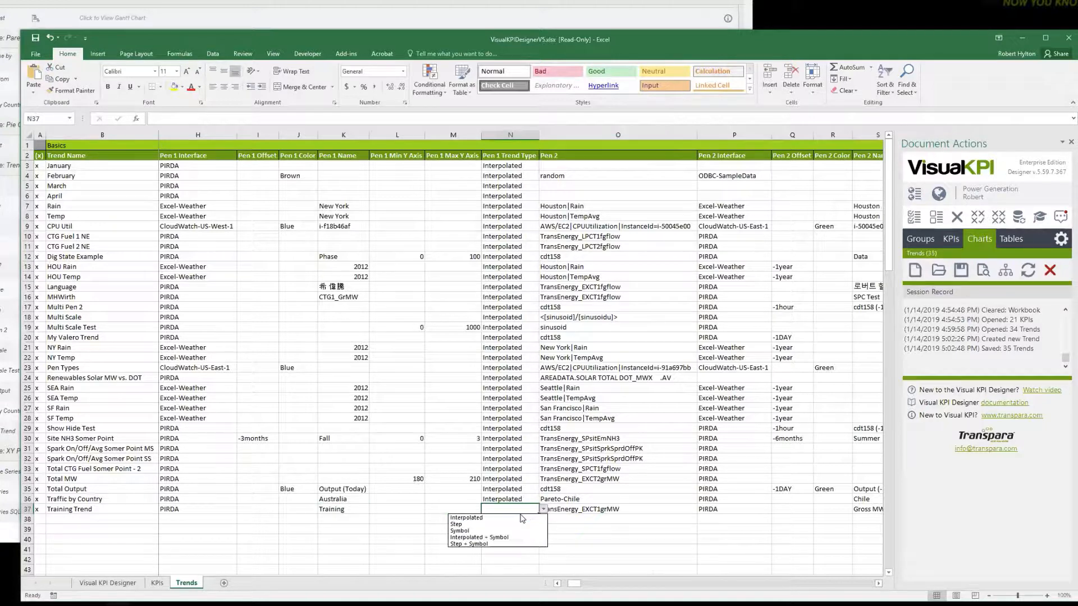
{"action": "left_click", "coordinate": [493, 524]}
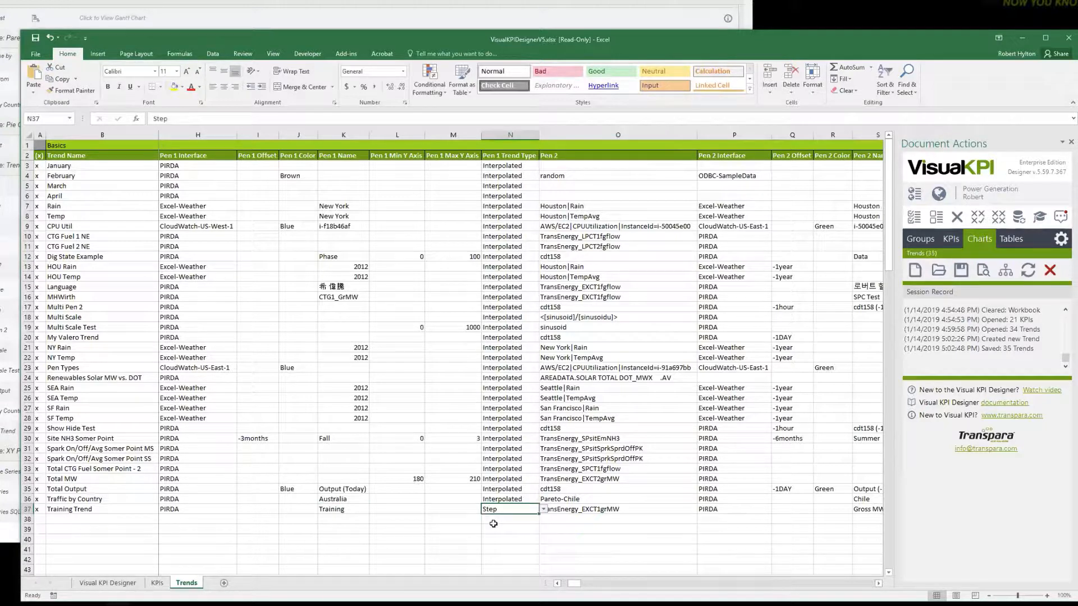
{"action": "left_click", "coordinate": [543, 509]}
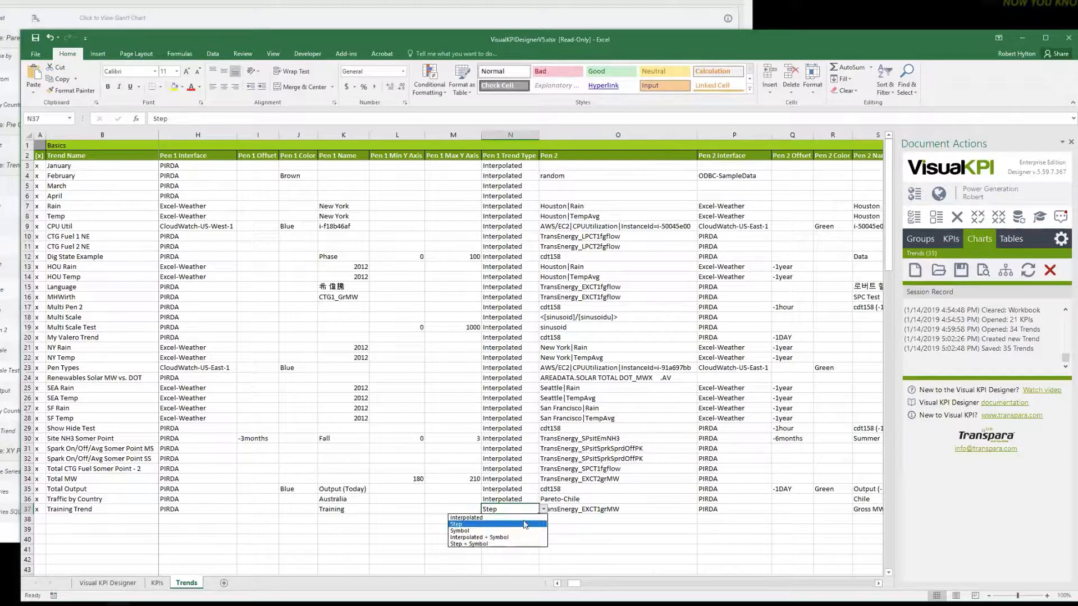
{"action": "left_click", "coordinate": [490, 531]}
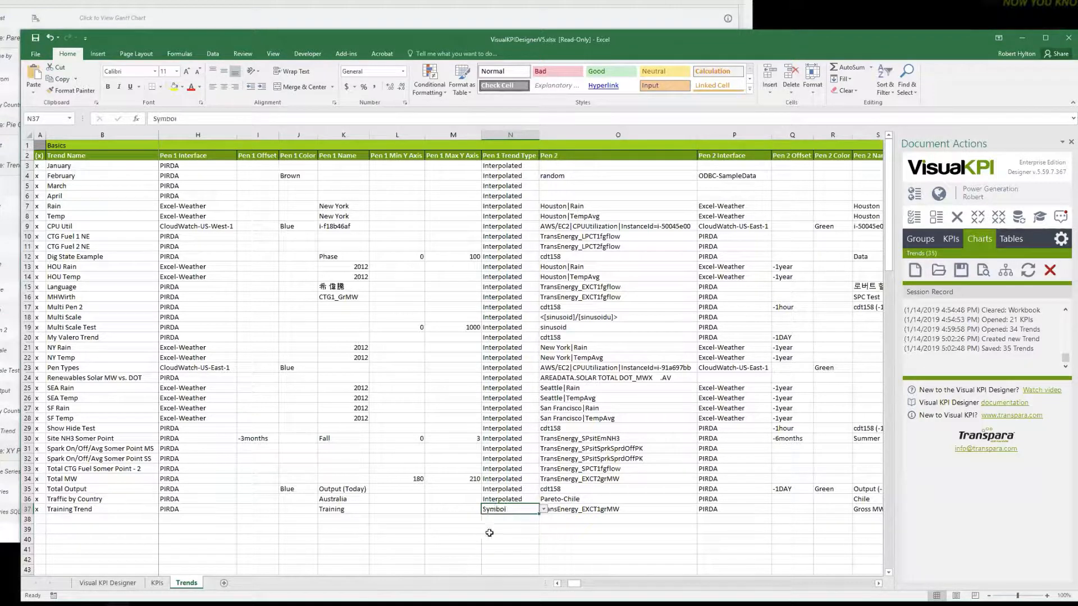
{"action": "left_click", "coordinate": [574, 521]}
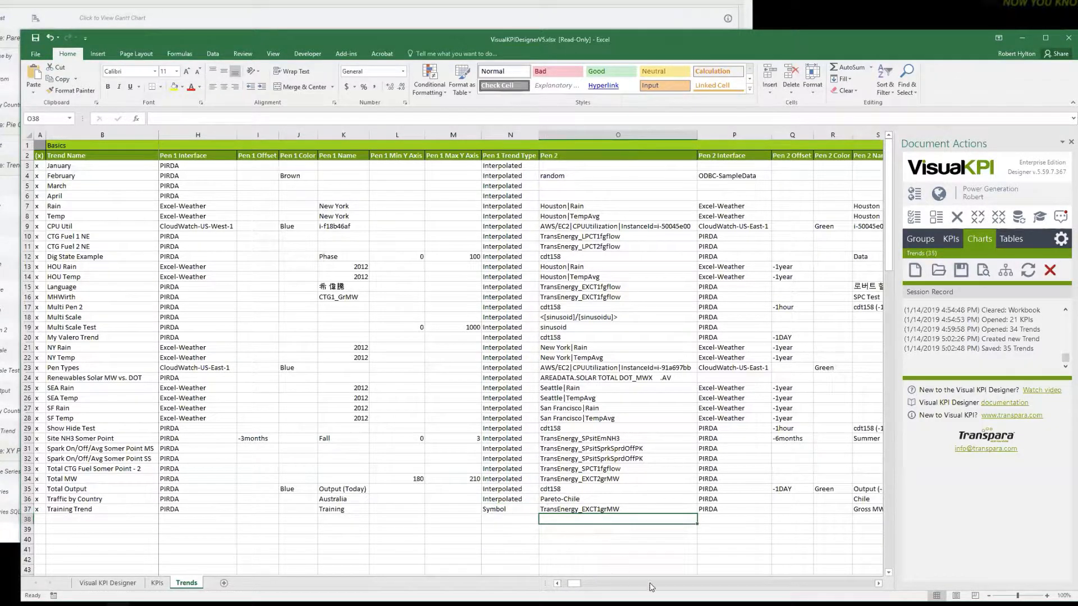
Set the Trend Scale of Training Trend to Multi-Scale among the User Experience settings.
{"action": "left_click", "coordinate": [877, 585]}
{"action": "left_click", "coordinate": [877, 584]}
{"action": "left_click", "coordinate": [878, 584]}
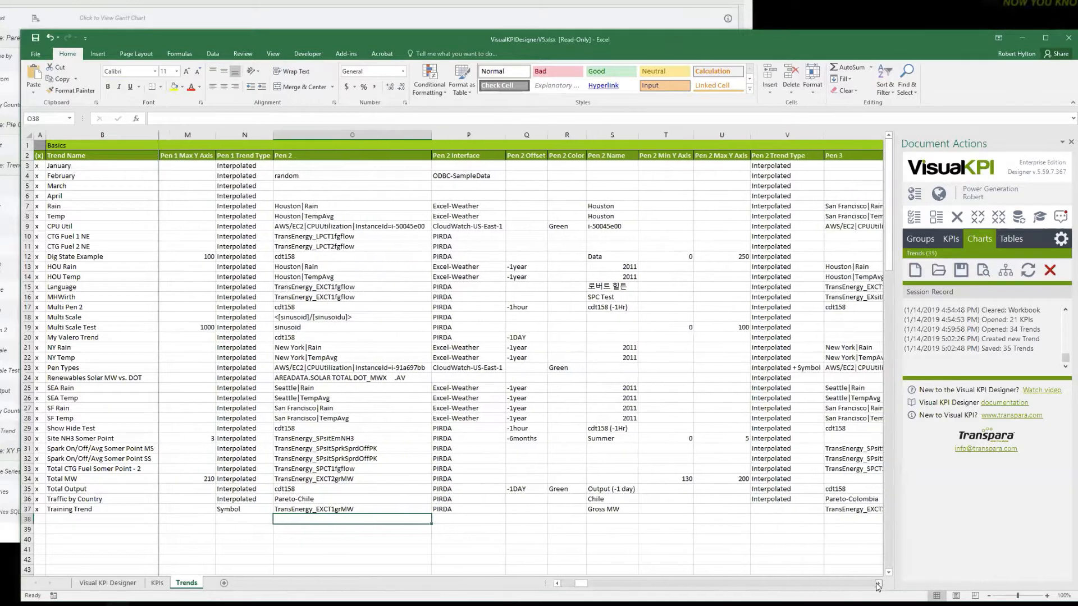
{"action": "left_click", "coordinate": [877, 584]}
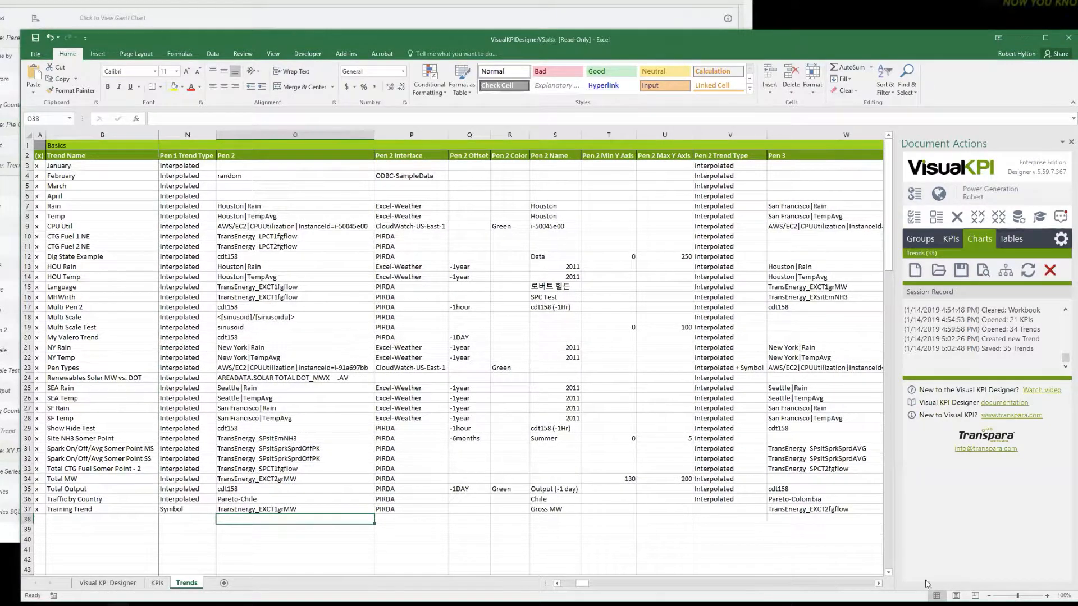
{"action": "left_click", "coordinate": [878, 583]}
{"action": "left_click", "coordinate": [879, 584]}
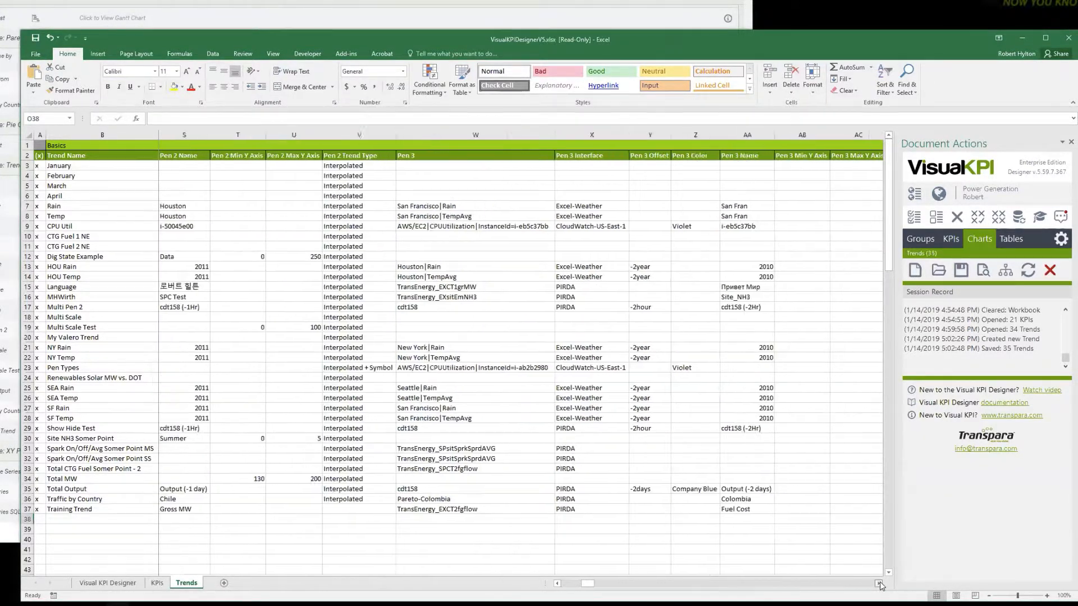
{"action": "left_click", "coordinate": [879, 584]}
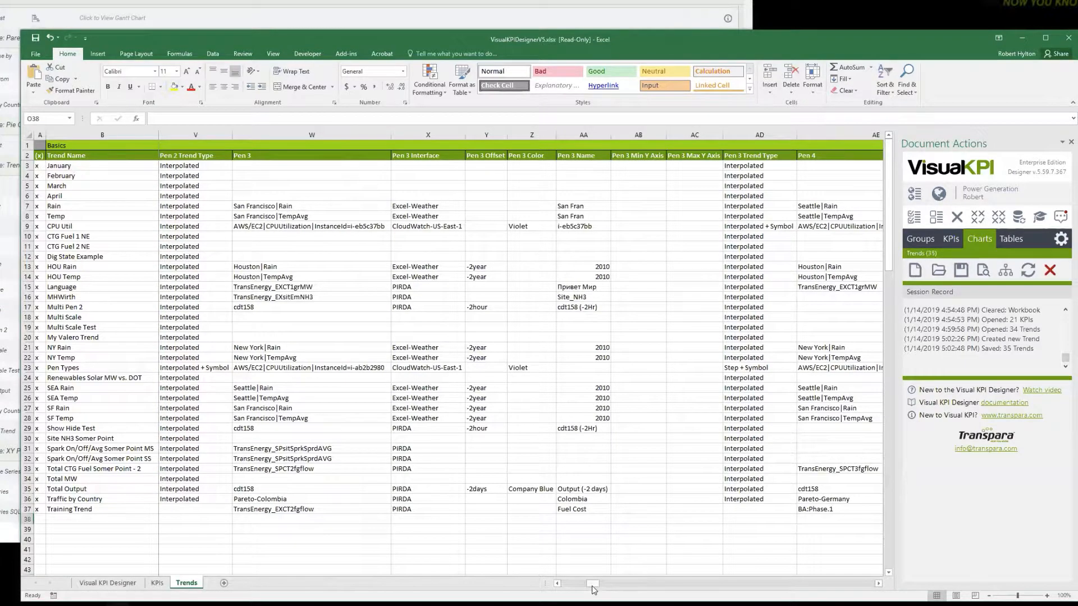
{"action": "left_click_drag", "start_coordinate": [592, 588], "coordinate": [813, 591]}
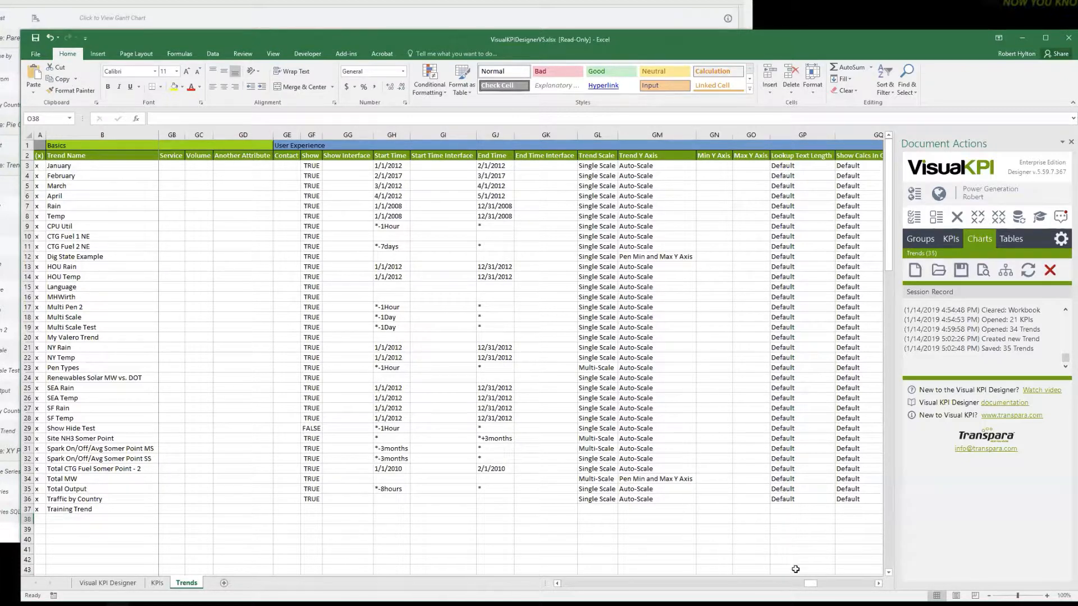
{"action": "left_click_drag", "start_coordinate": [813, 588], "coordinate": [817, 588]}
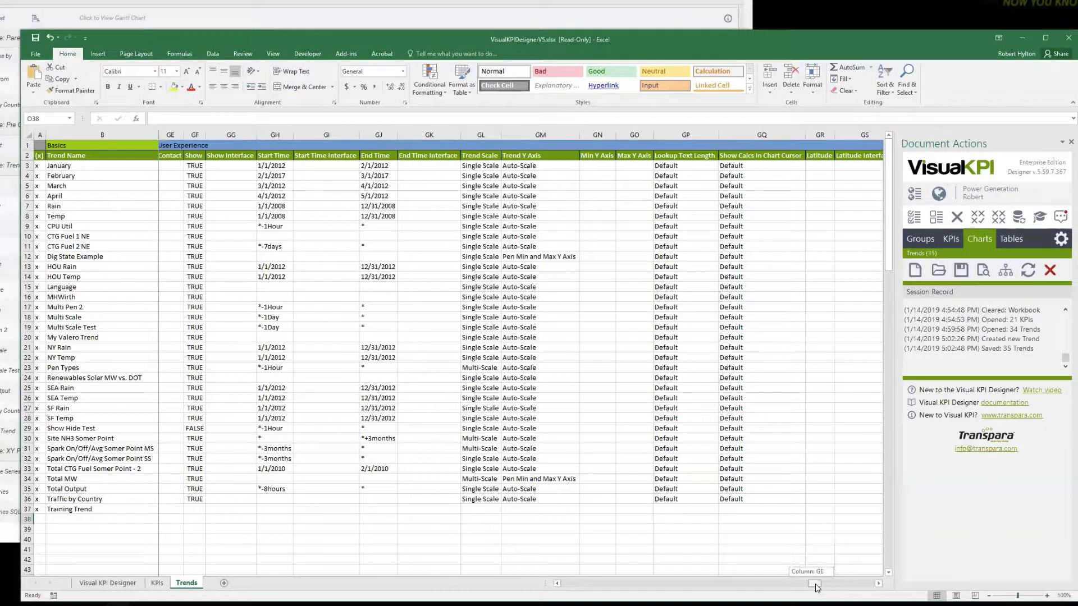
{"action": "left_click", "coordinate": [485, 508]}
{"action": "left_click", "coordinate": [507, 509]}
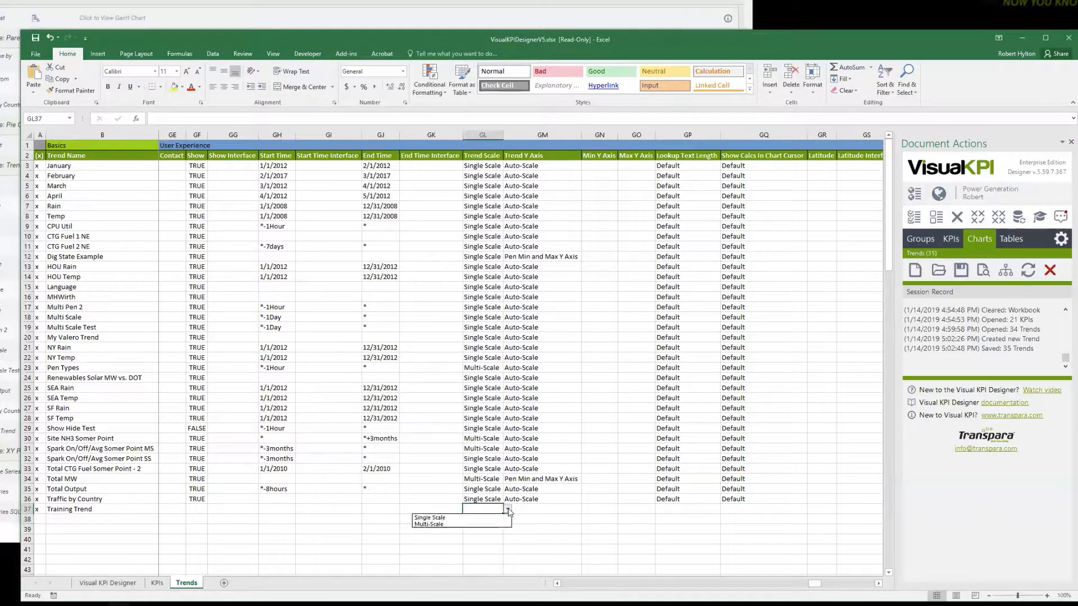
{"action": "left_click", "coordinate": [448, 524]}
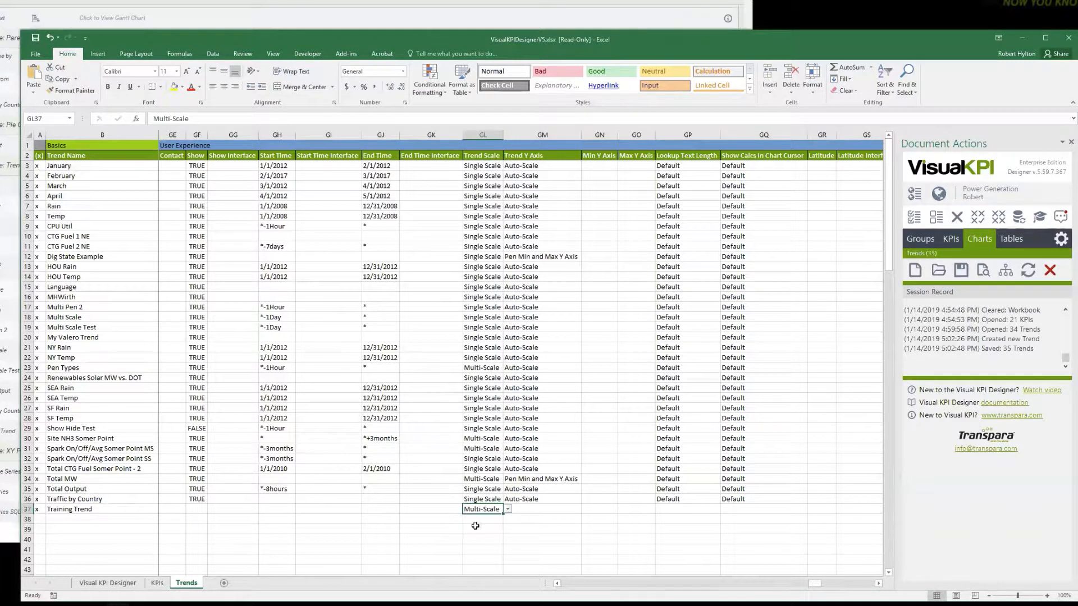
Check the Trend Y Axis setting of Training Trend and save the trends to the server.
{"action": "left_click", "coordinate": [513, 521]}
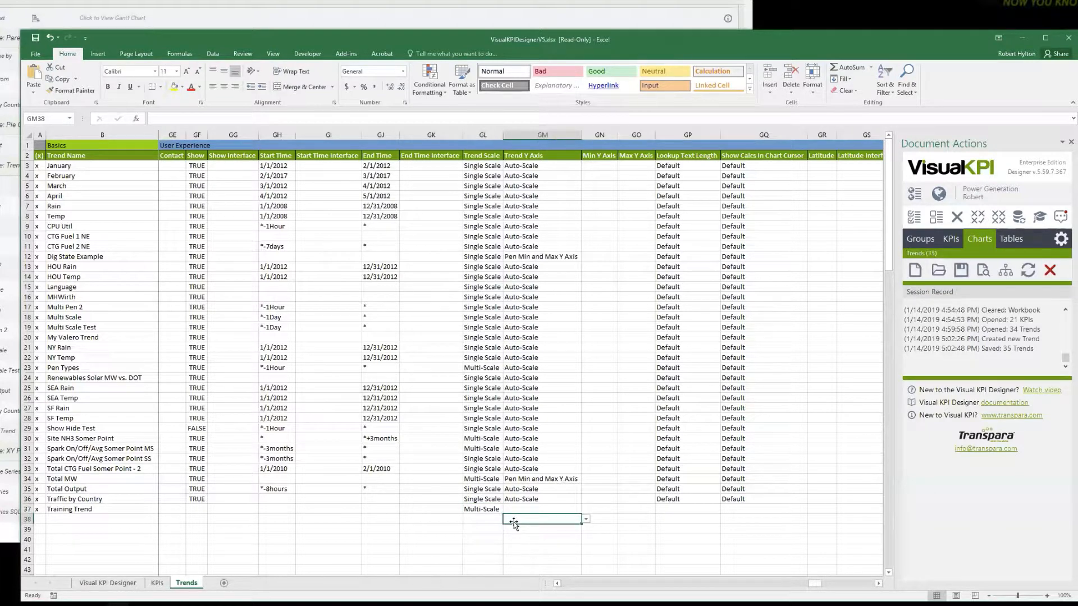
{"action": "left_click", "coordinate": [542, 508]}
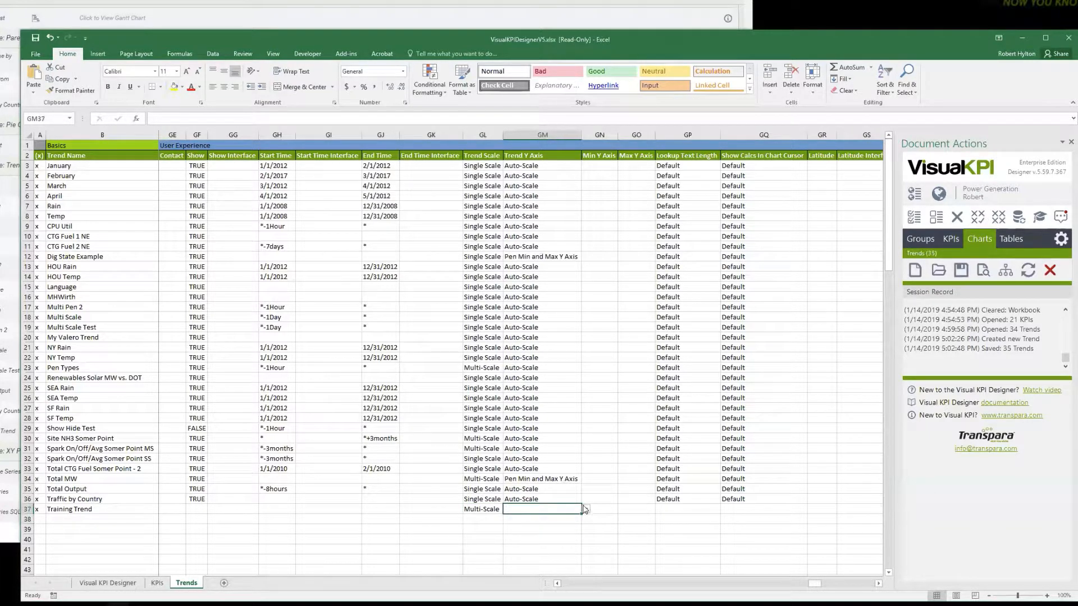
{"action": "left_click", "coordinate": [526, 528]}
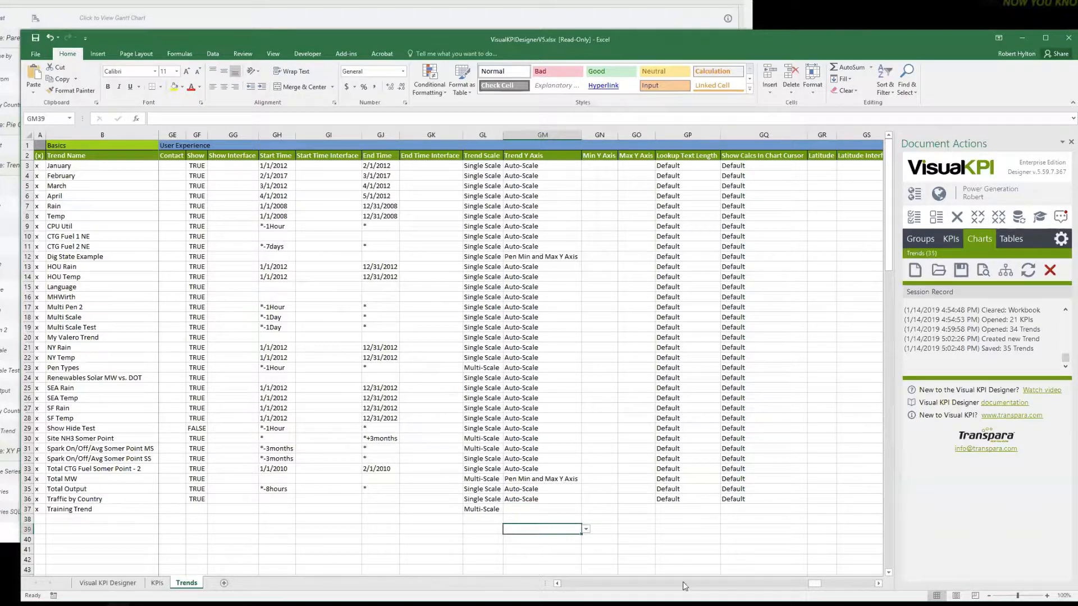
{"action": "left_click_drag", "start_coordinate": [813, 585], "coordinate": [825, 586]}
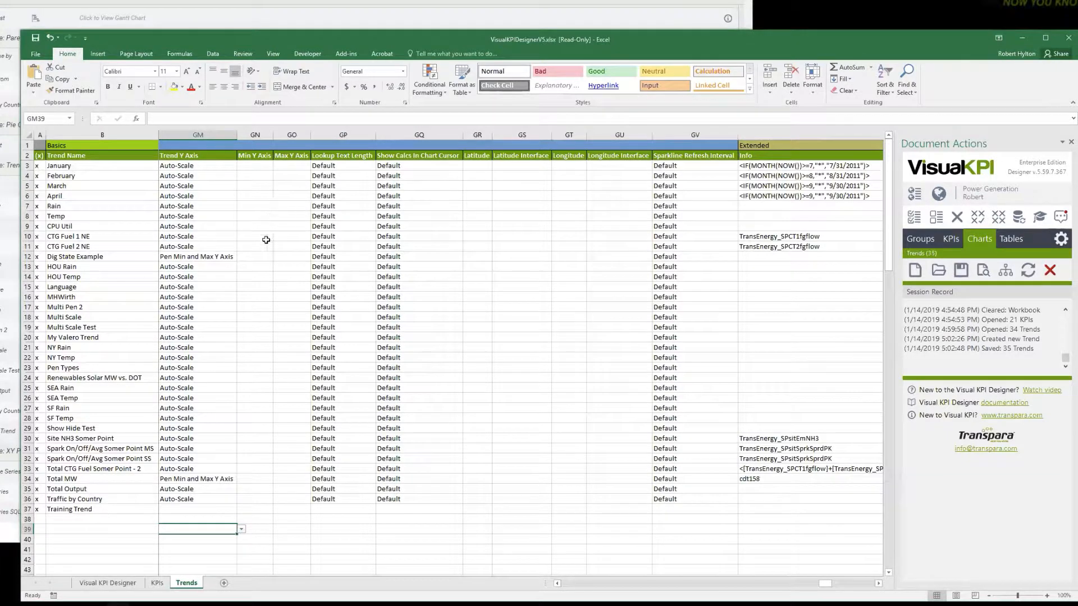
{"action": "left_click", "coordinate": [961, 270]}
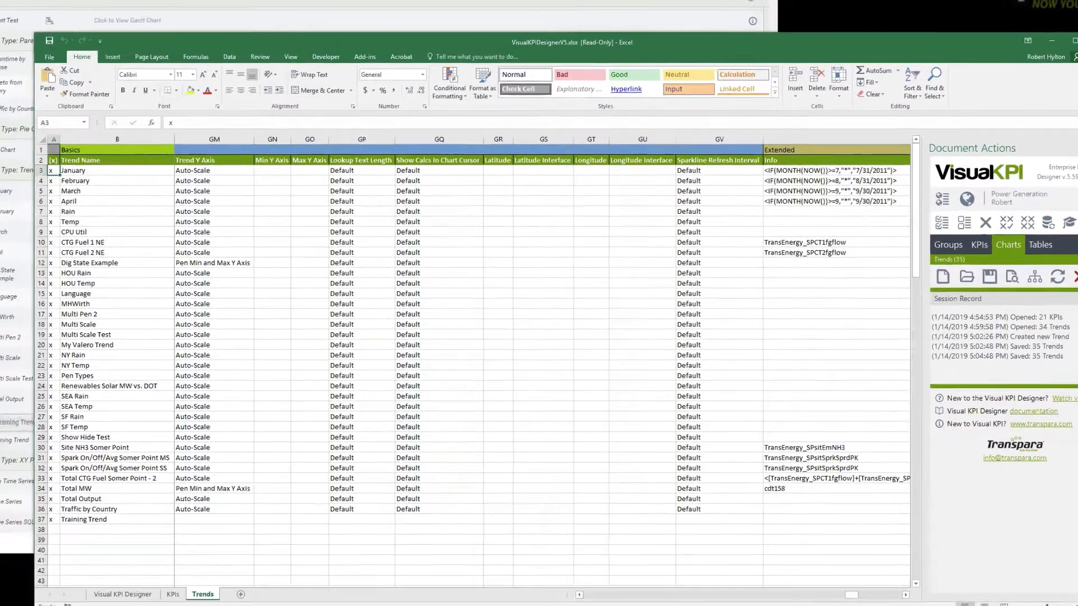
Switch to the Visual KPI site, reload the charts list and open Training Trend.
{"action": "left_click", "coordinate": [3, 437]}
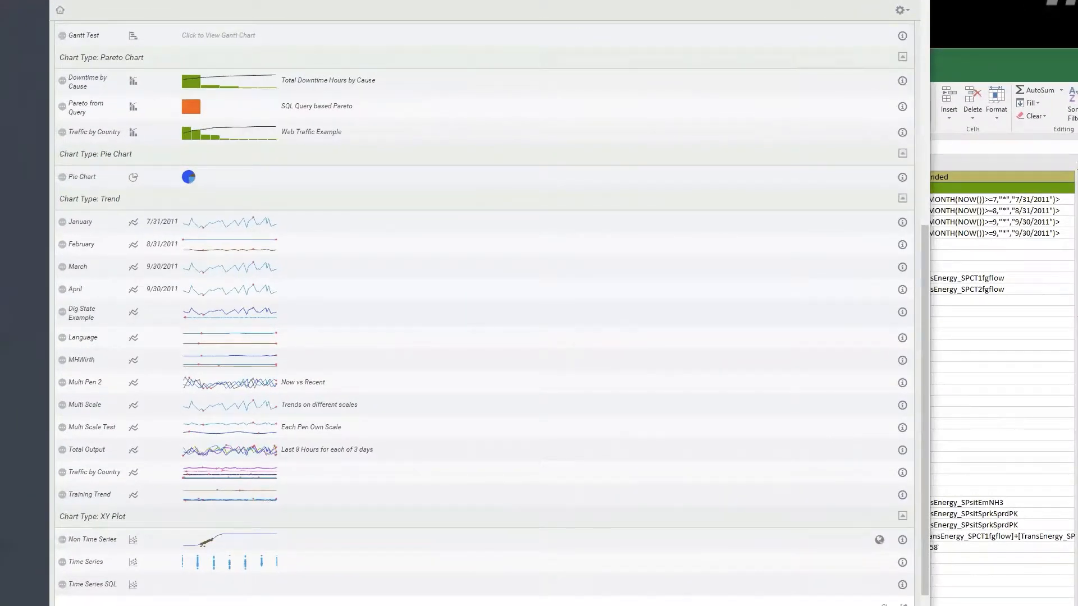
{"action": "key", "text": "F5"}
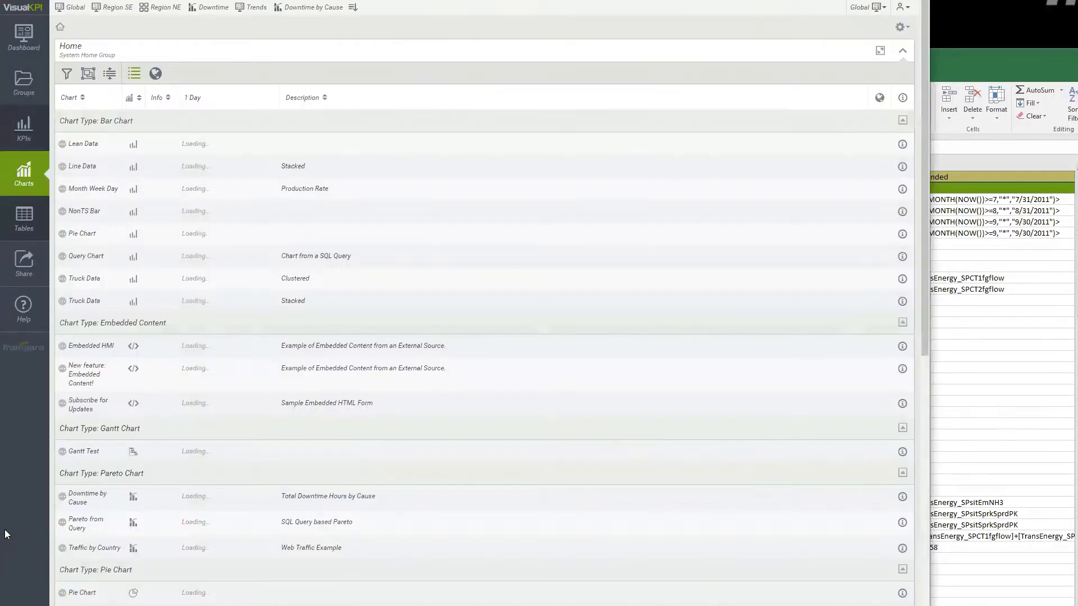
{"action": "scroll", "coordinate": [36, 469], "scroll_direction": "down", "scroll_amount": 7}
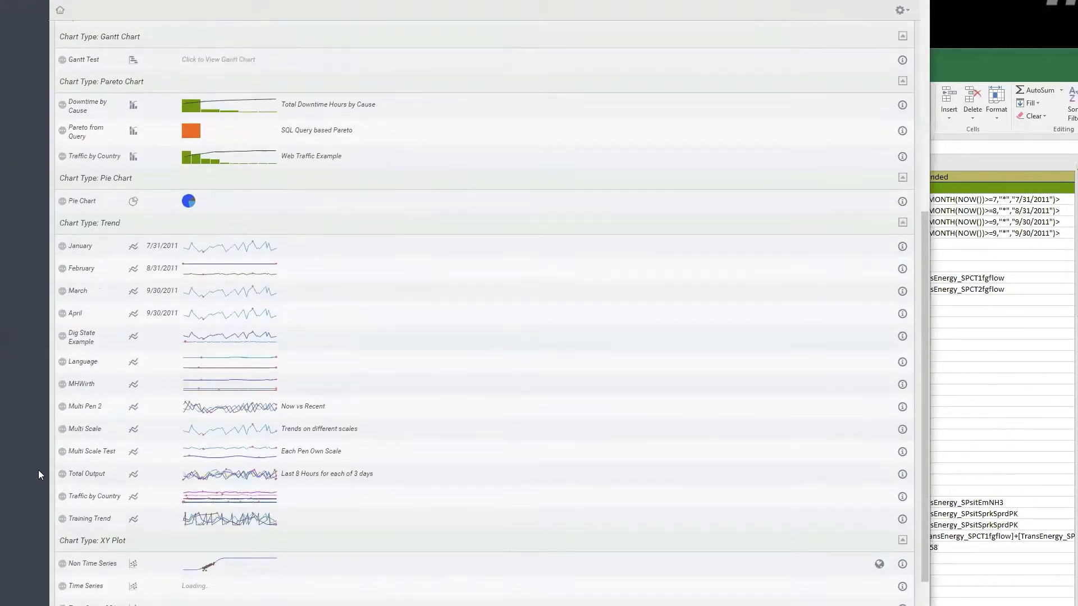
{"action": "left_click", "coordinate": [229, 522]}
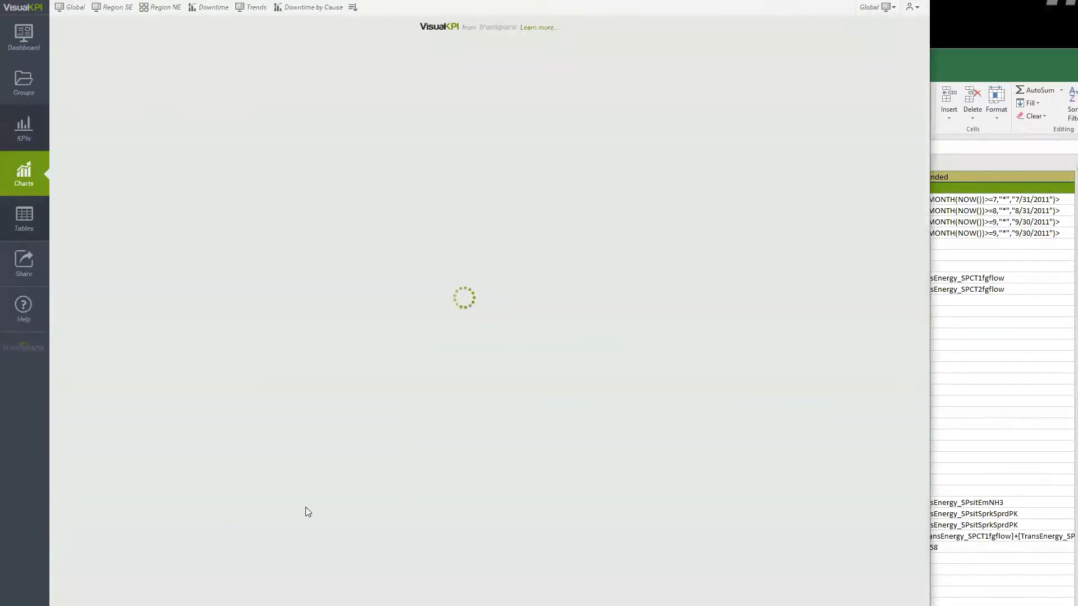
Switch to the Excel designer, copy Start Time *-1Hour and End Time * from the Show Hide Test row to Training Trend, and save the trends.
{"action": "left_click", "coordinate": [1028, 60]}
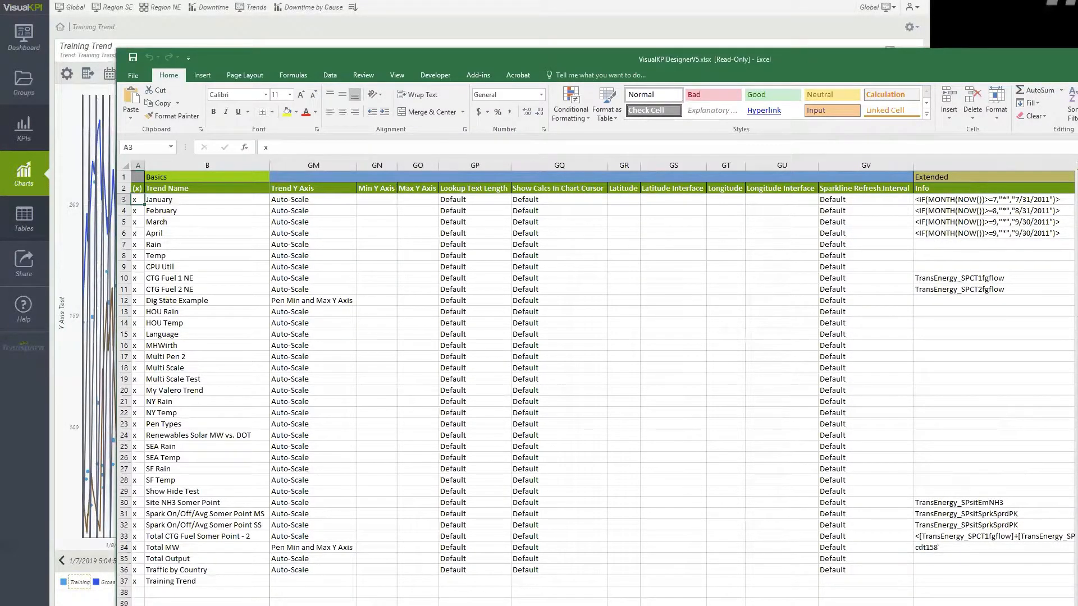
{"action": "scroll", "coordinate": [595, 381], "scroll_direction": "left", "scroll_amount": 4}
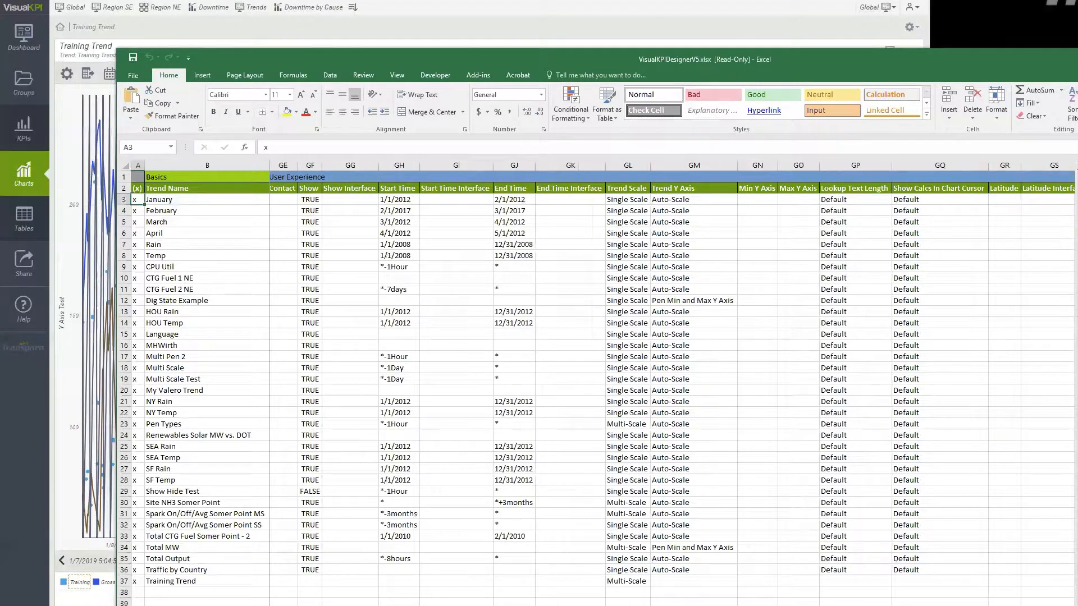
{"action": "scroll", "coordinate": [674, 381], "scroll_direction": "left", "scroll_amount": 10}
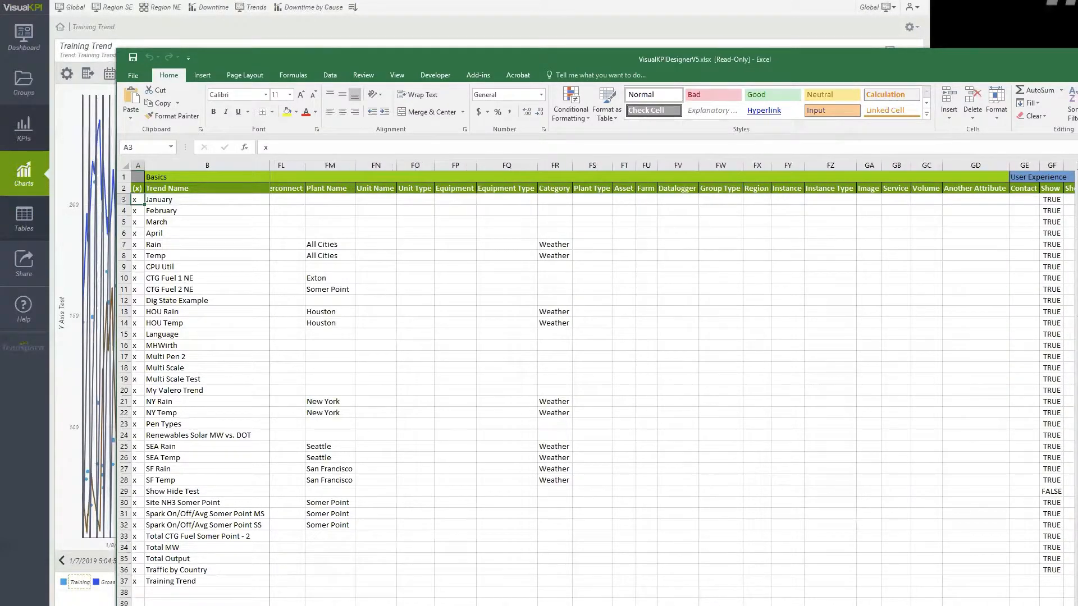
{"action": "scroll", "coordinate": [950, 188], "scroll_direction": "left", "scroll_amount": 20}
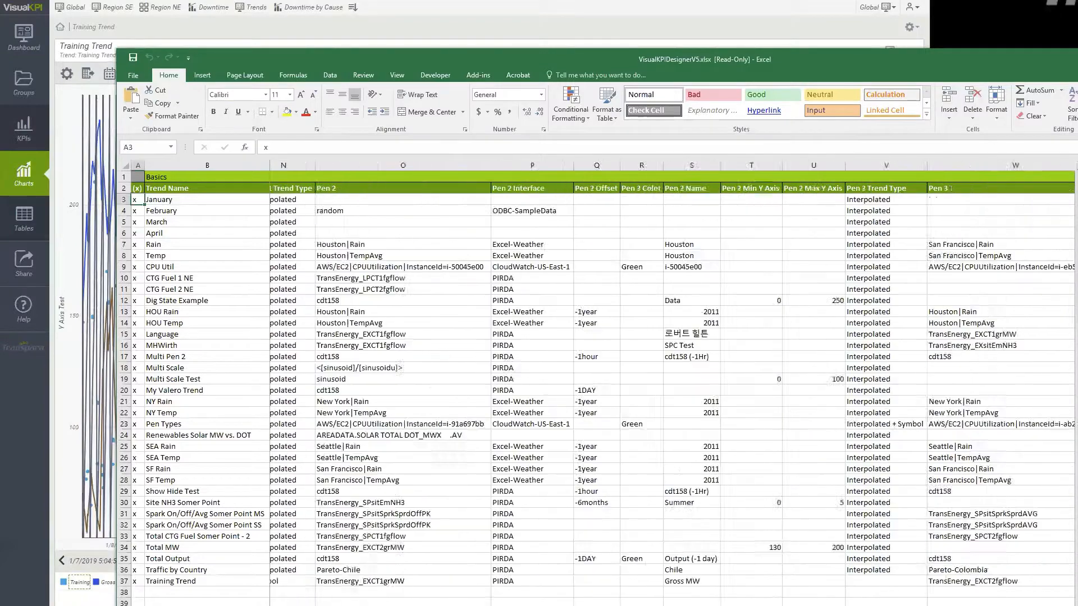
{"action": "scroll", "coordinate": [951, 188], "scroll_direction": "right", "scroll_amount": 20}
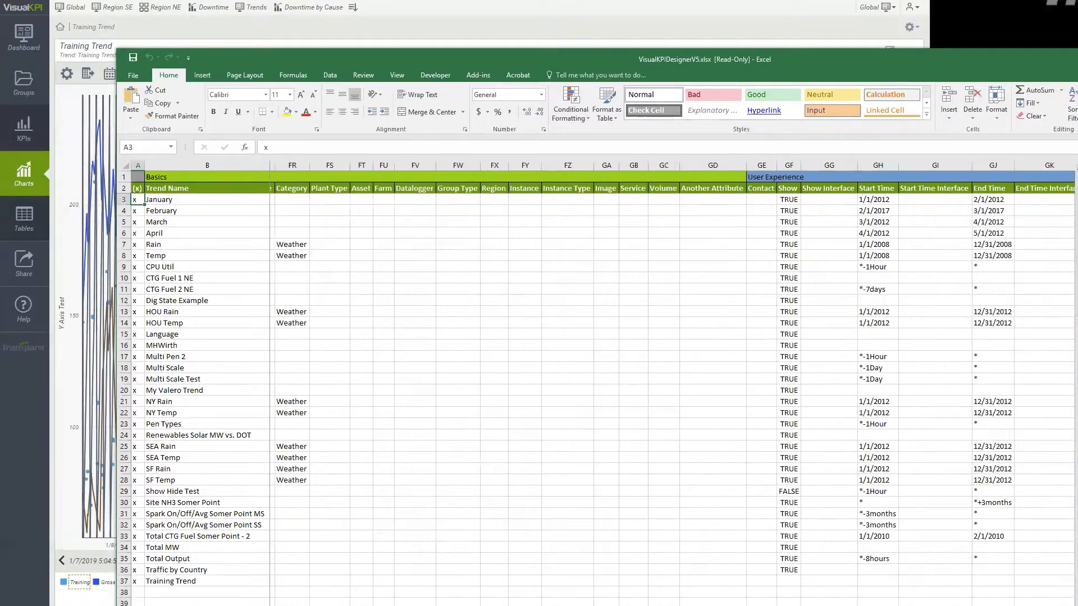
{"action": "scroll", "coordinate": [653, 578], "scroll_direction": "right", "scroll_amount": 6}
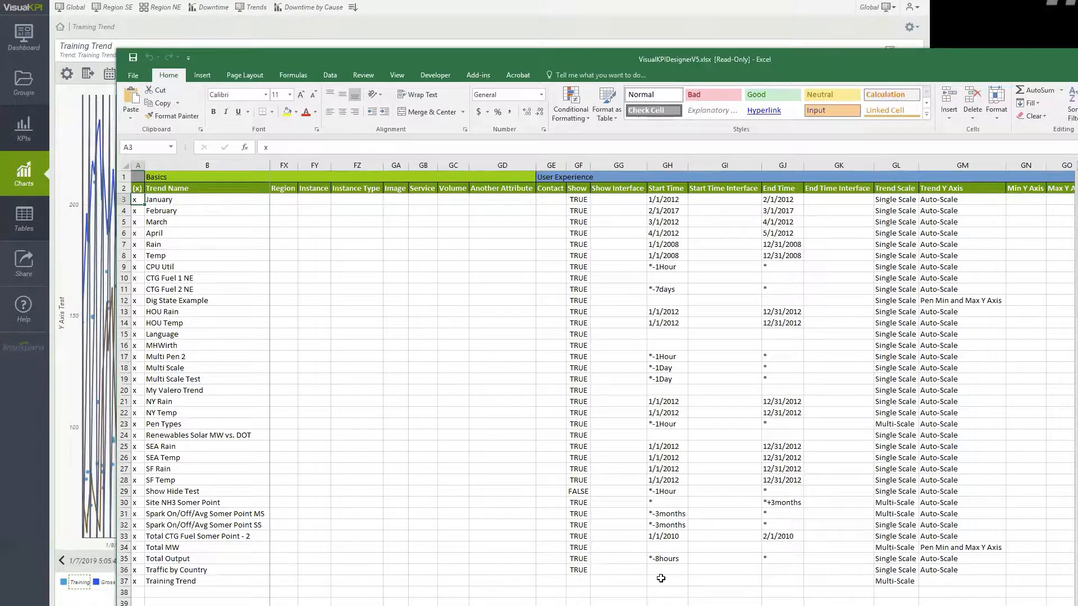
{"action": "left_click_drag", "start_coordinate": [664, 491], "coordinate": [768, 489]}
{"action": "key", "text": "ctrl+c"}
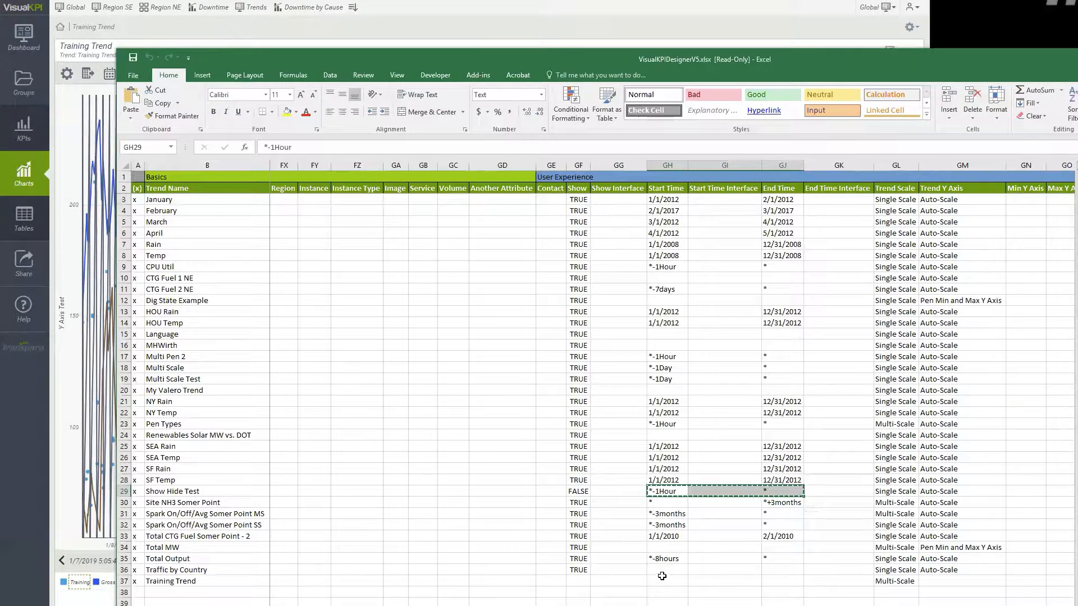
{"action": "left_click", "coordinate": [663, 584]}
{"action": "key", "text": "ctrl+v"}
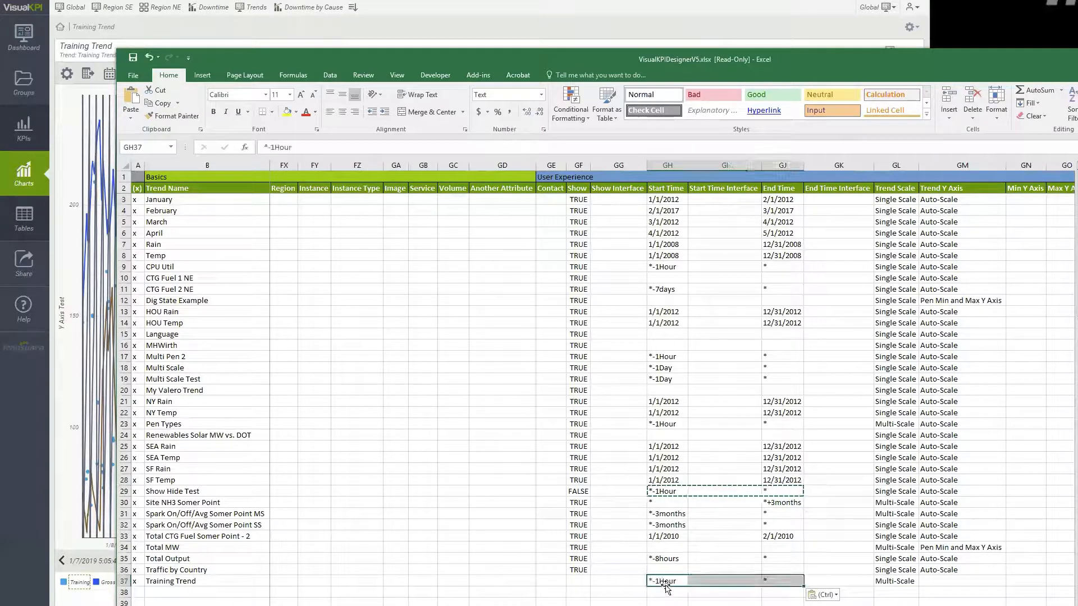
{"action": "left_click", "coordinate": [677, 600]}
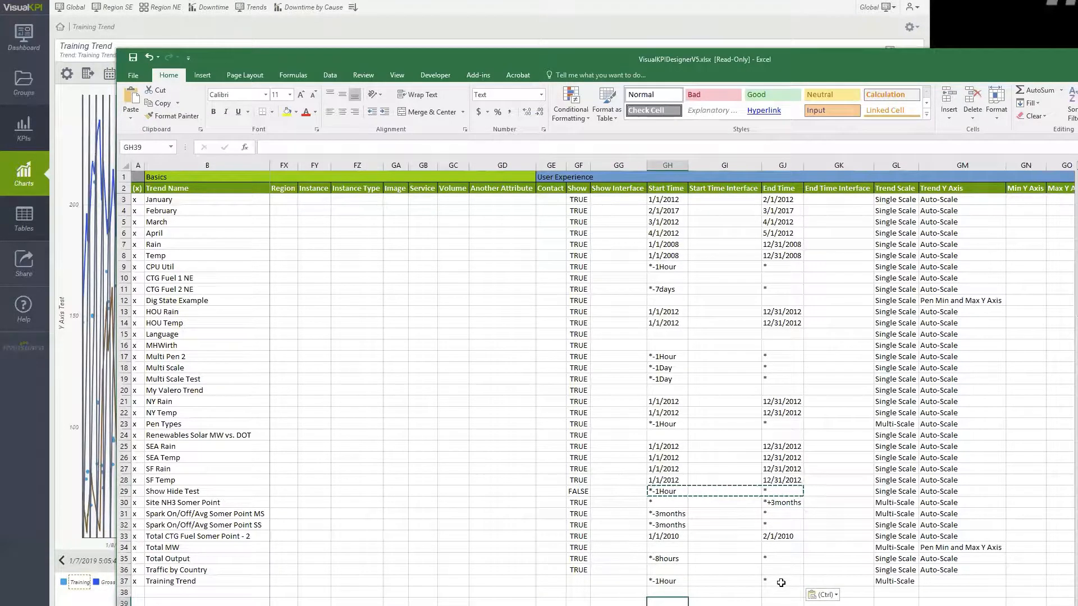
{"action": "left_click", "coordinate": [748, 603]}
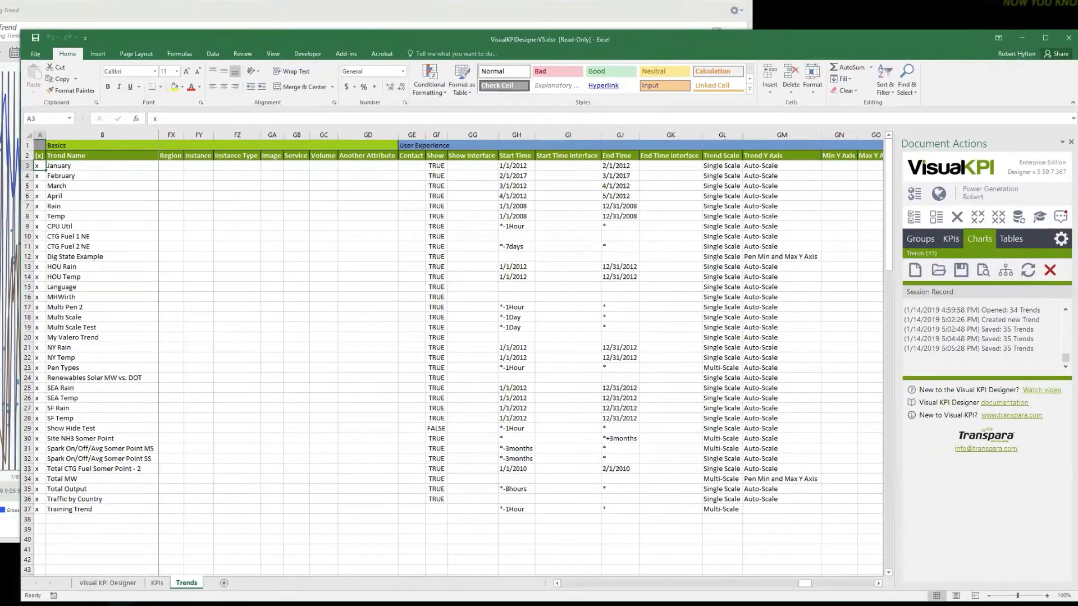
Switch to the Visual KPI site and reload Training Trend to check its time range.
{"action": "key", "text": "alt+Tab"}
{"action": "key", "text": "F5"}
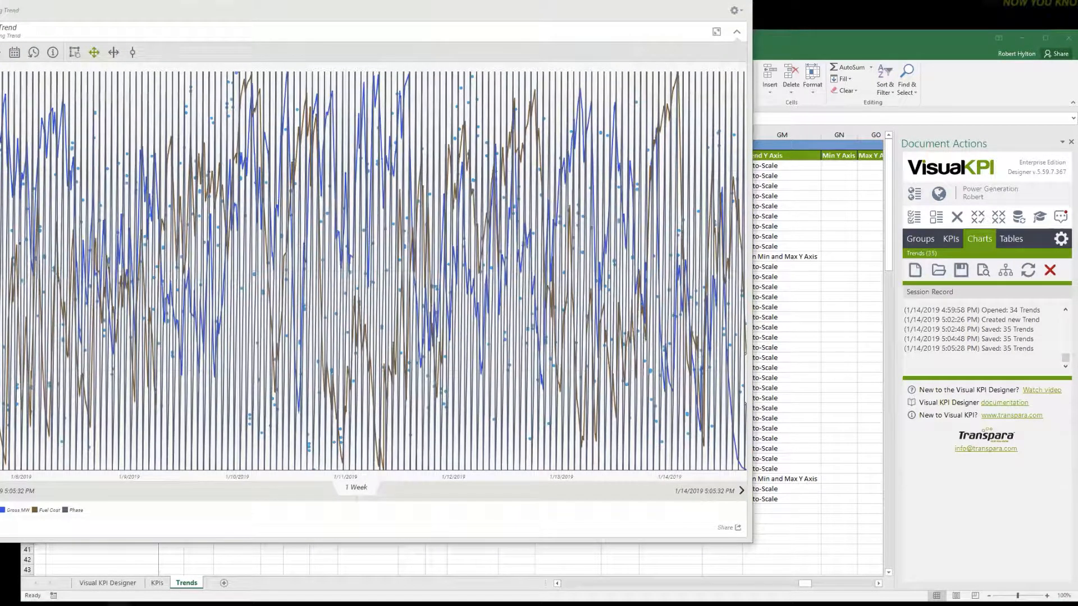
{"action": "key", "text": "F5"}
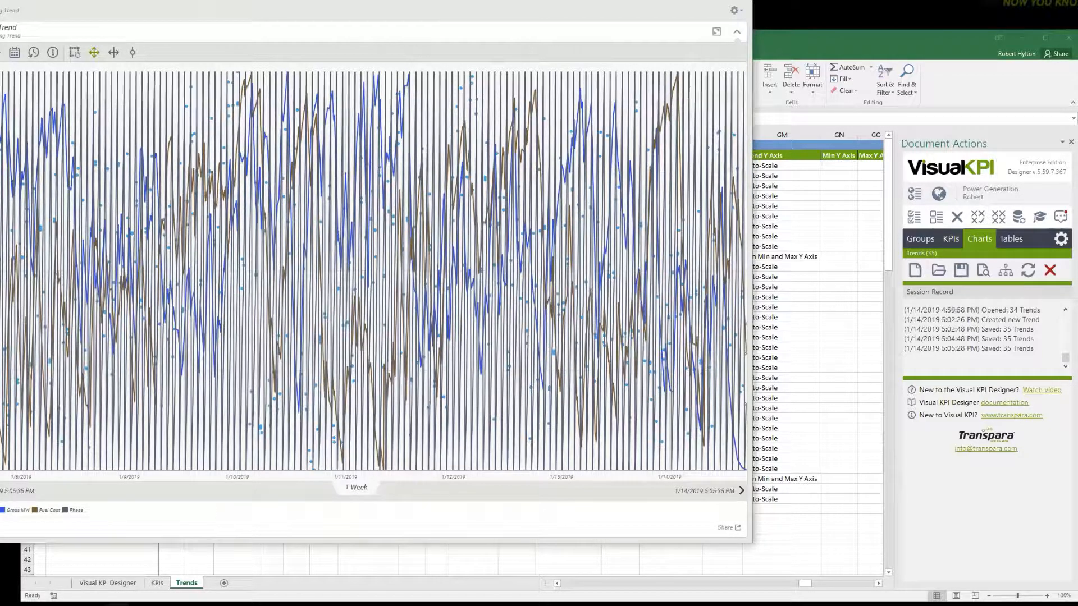
{"action": "key", "text": "F5"}
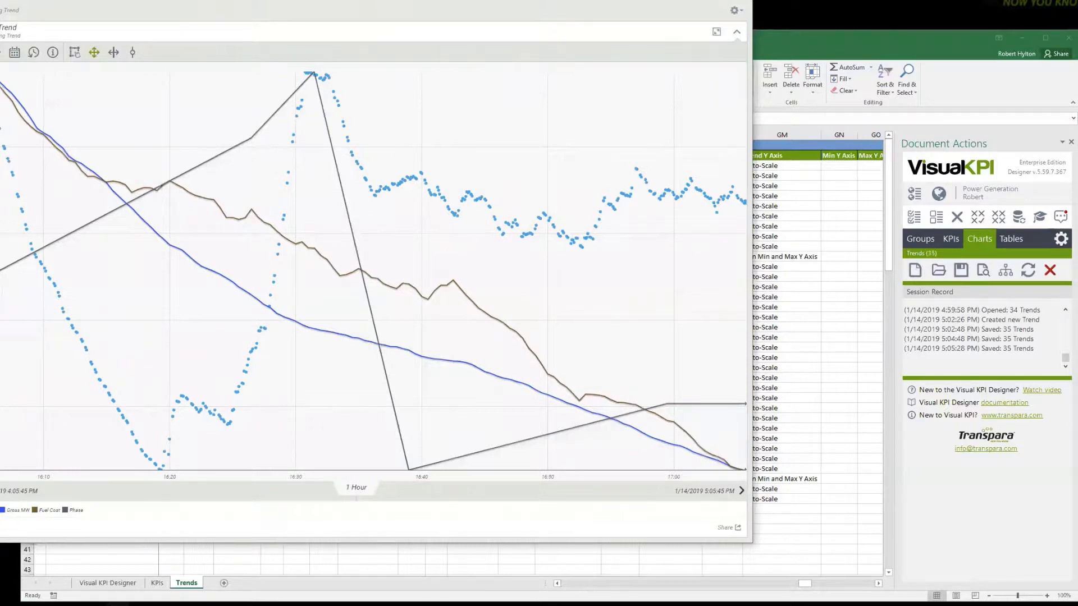
Return to the Excel designer and open the Nav Bar Links sheet from the Advanced settings.
{"action": "left_click", "coordinate": [819, 41]}
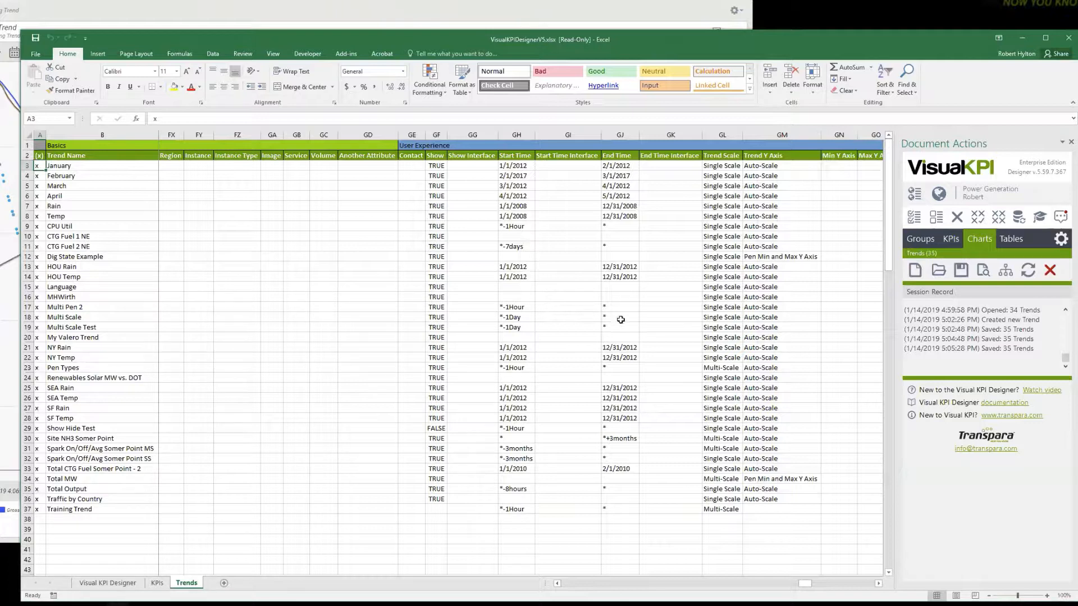
{"action": "left_click", "coordinate": [1065, 239]}
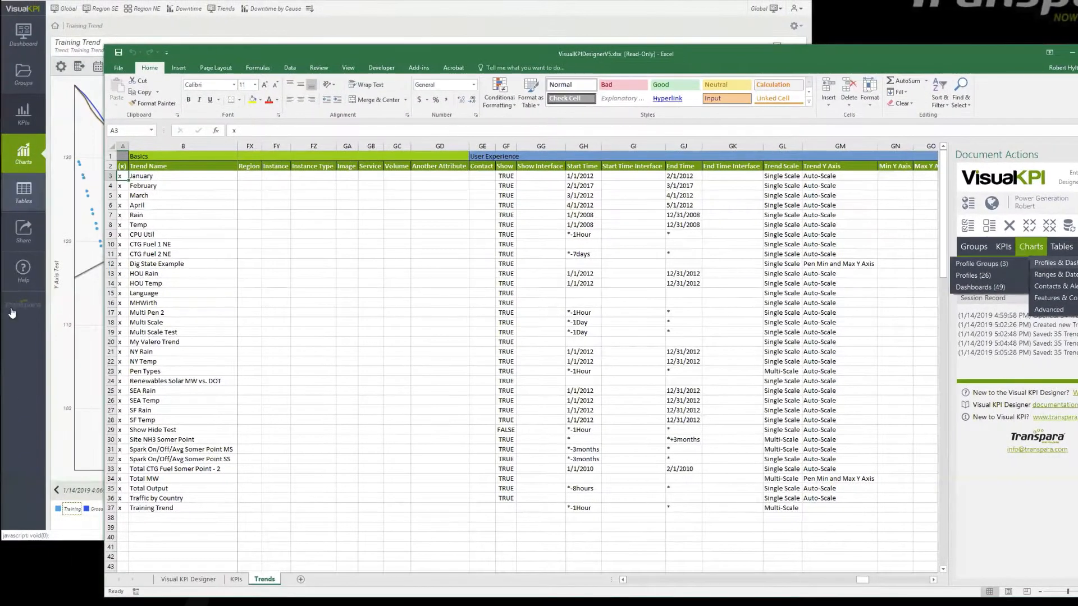
{"action": "left_click", "coordinate": [27, 375]}
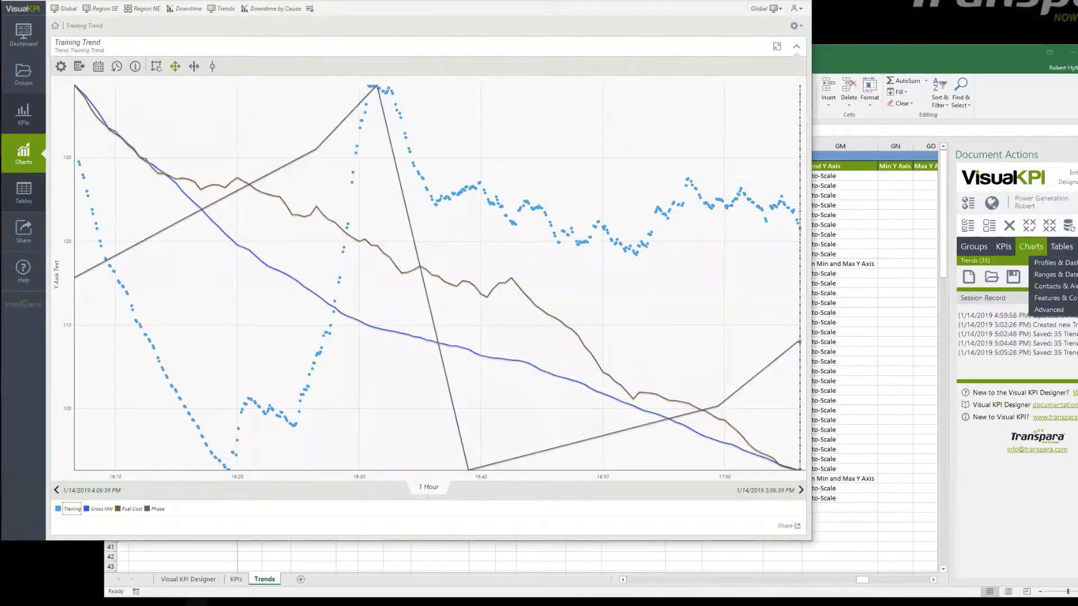
{"action": "mouse_move", "coordinate": [1063, 315]}
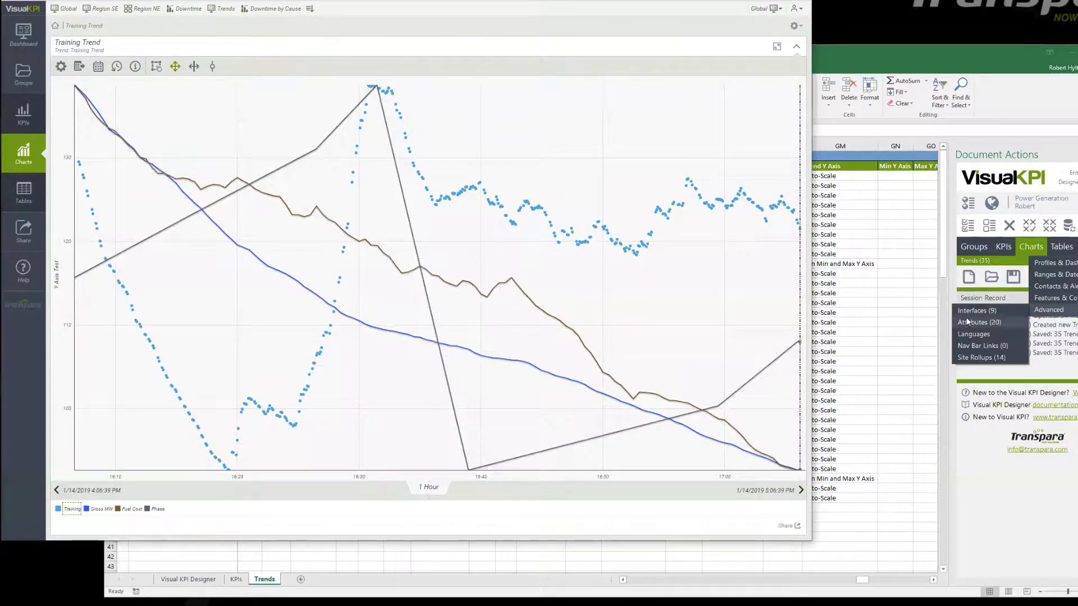
{"action": "left_click", "coordinate": [974, 346]}
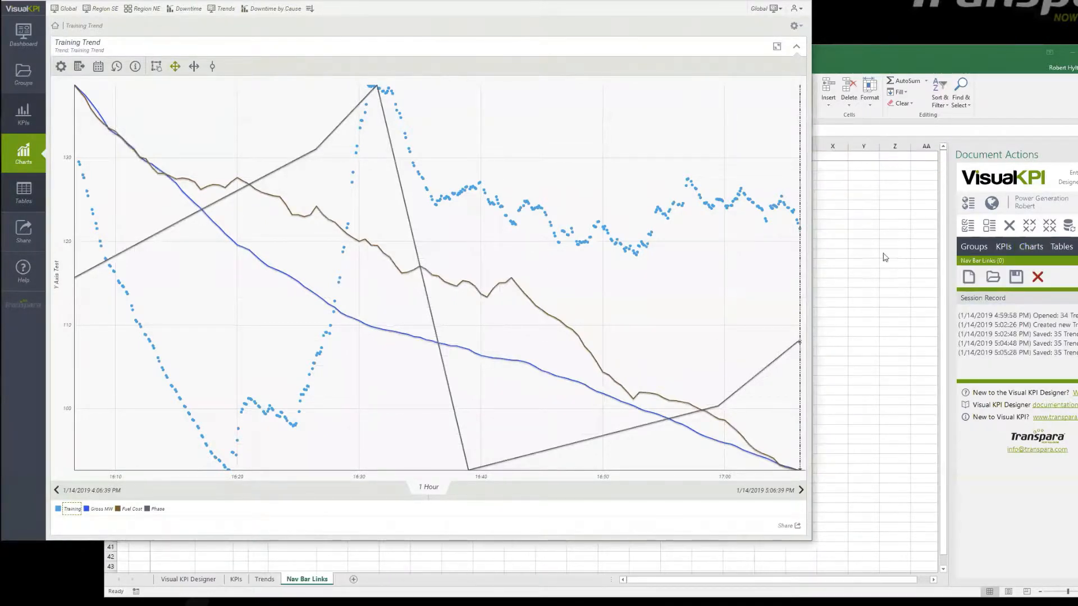
{"action": "left_click", "coordinate": [856, 76]}
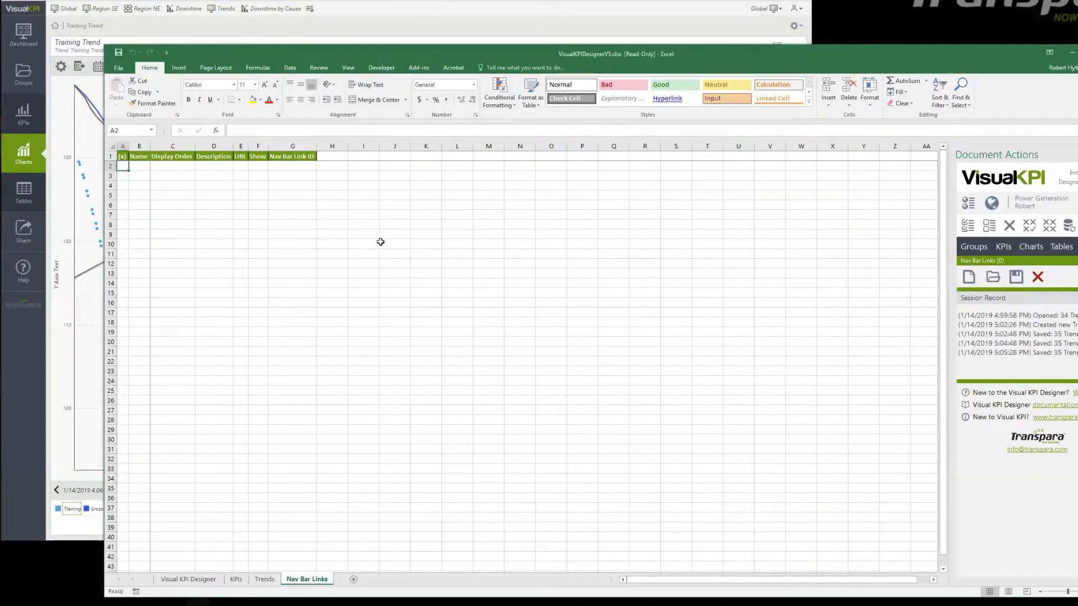
Add a nav bar link row marked x and name it Safety.
{"action": "type", "text": "x"}
{"action": "key", "text": "Tab"}
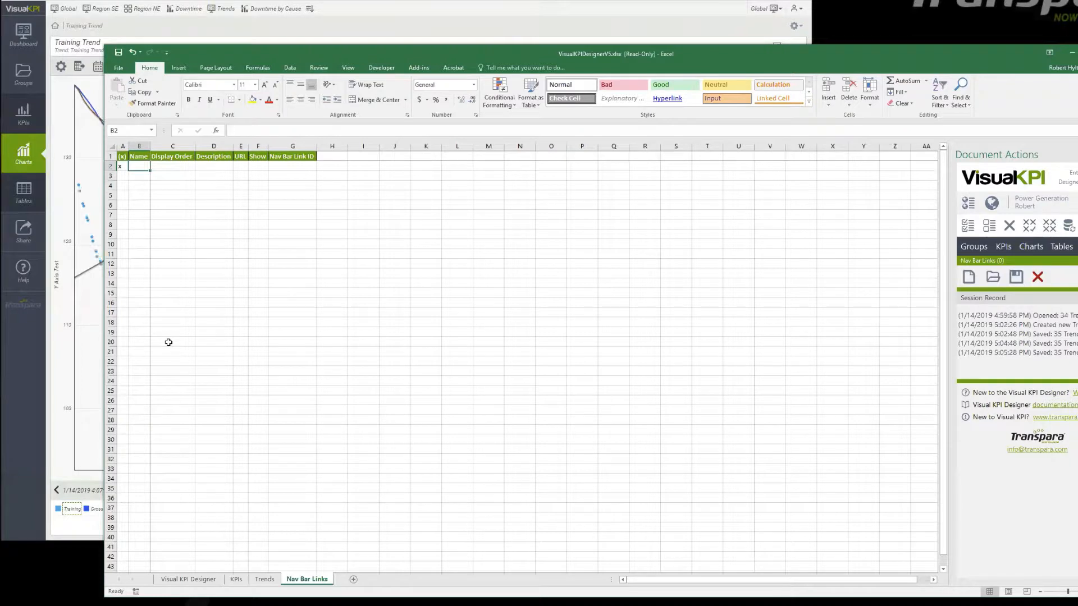
{"action": "type", "text": "Sa"}
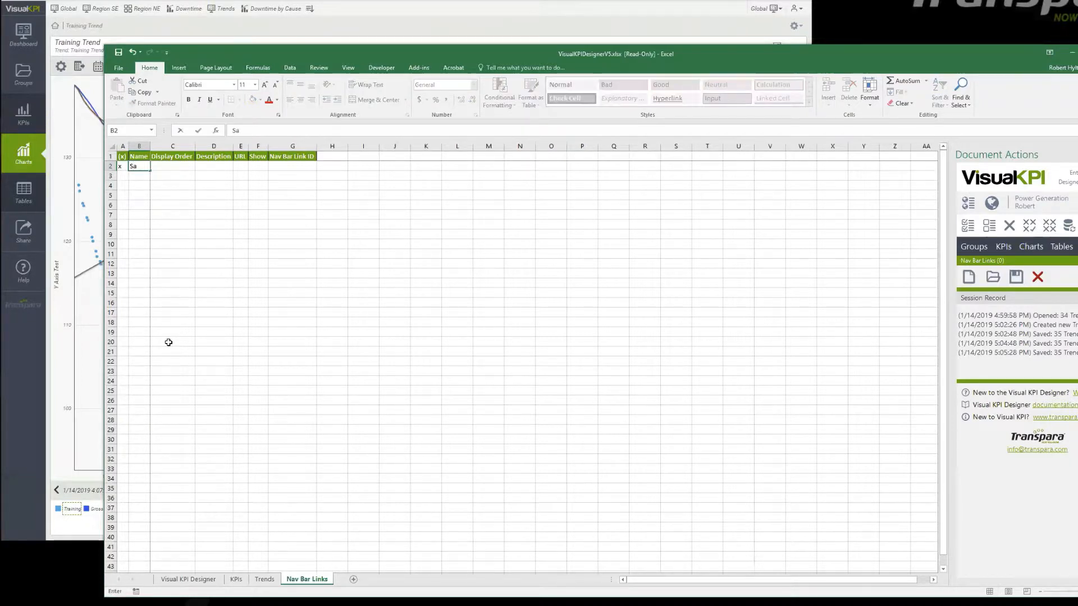
{"action": "type", "text": "fety Warne"}
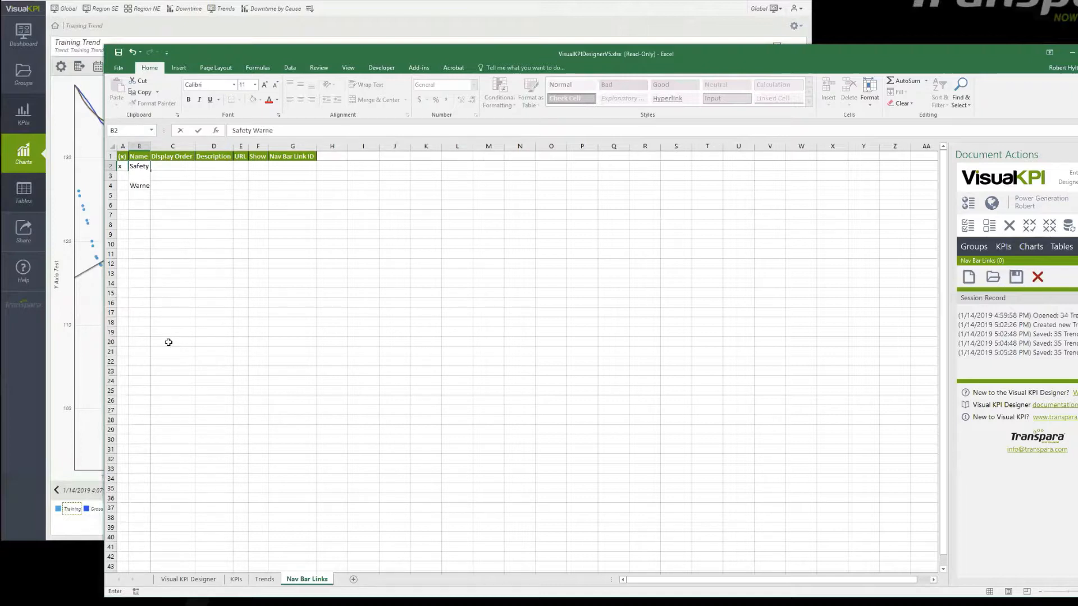
{"action": "key", "text": "BackSpace"}
{"action": "key", "text": "BackSpace"}
{"action": "key", "text": "Tab"}
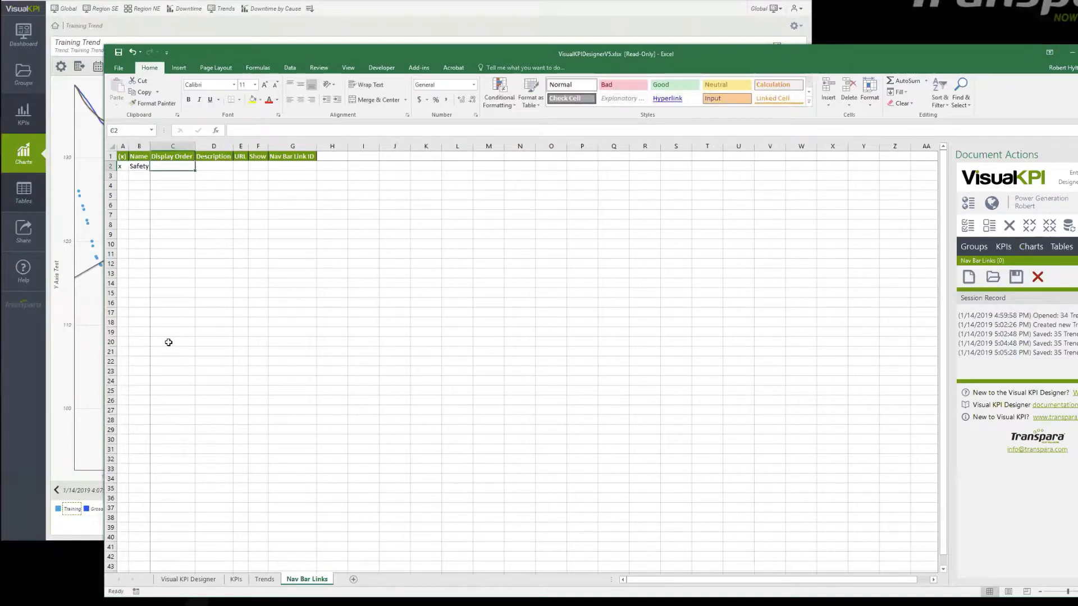
Leave the Safety link's Display Order empty and set its Description to Safety Warnings.
{"action": "key", "text": "Tab"}
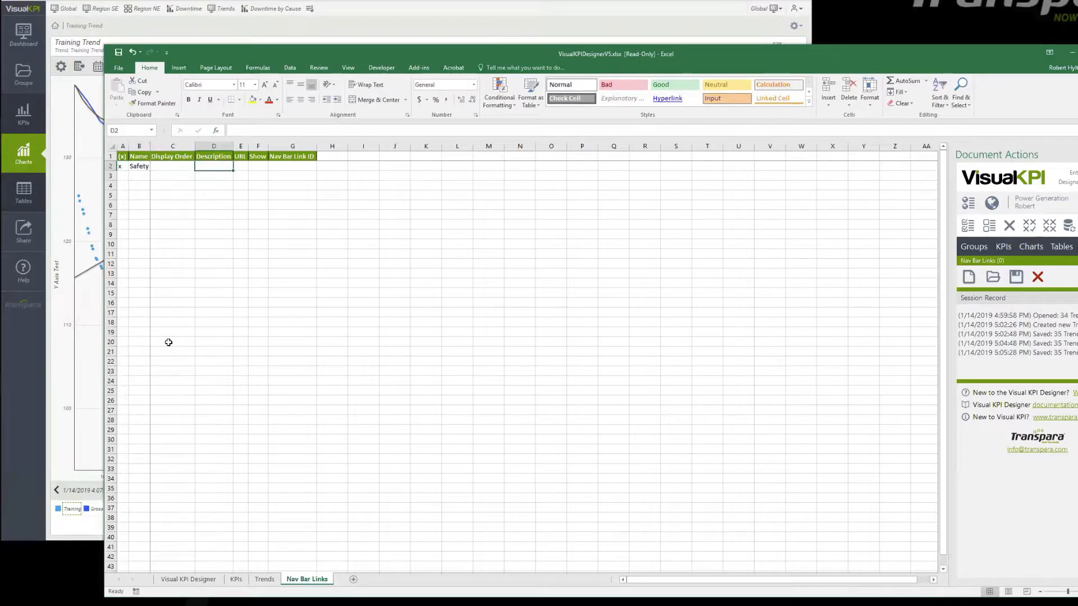
{"action": "type", "text": "Safet"}
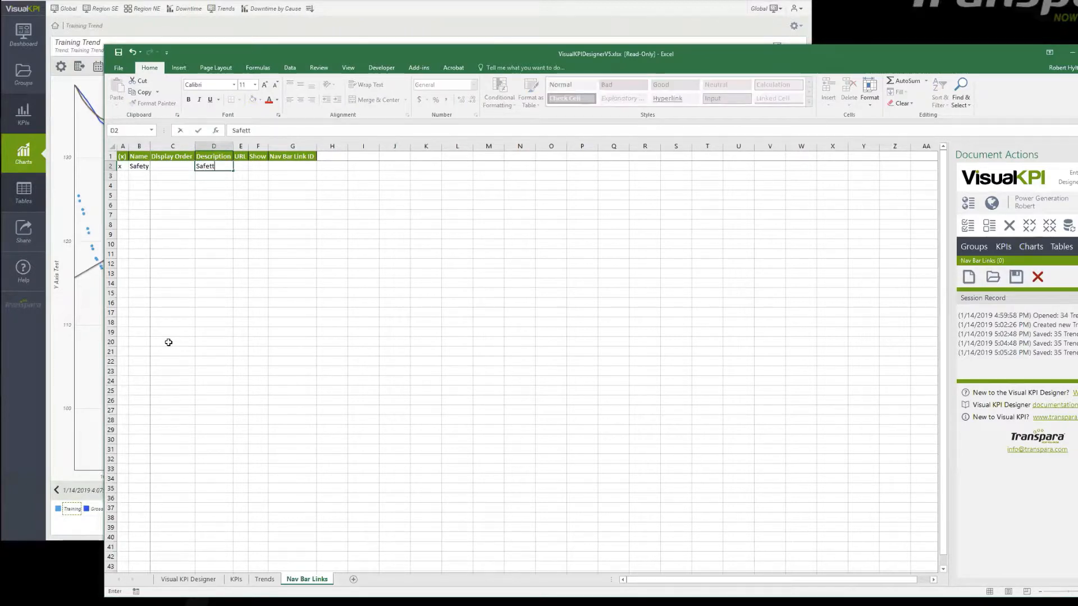
{"action": "type", "text": "y Warnings"}
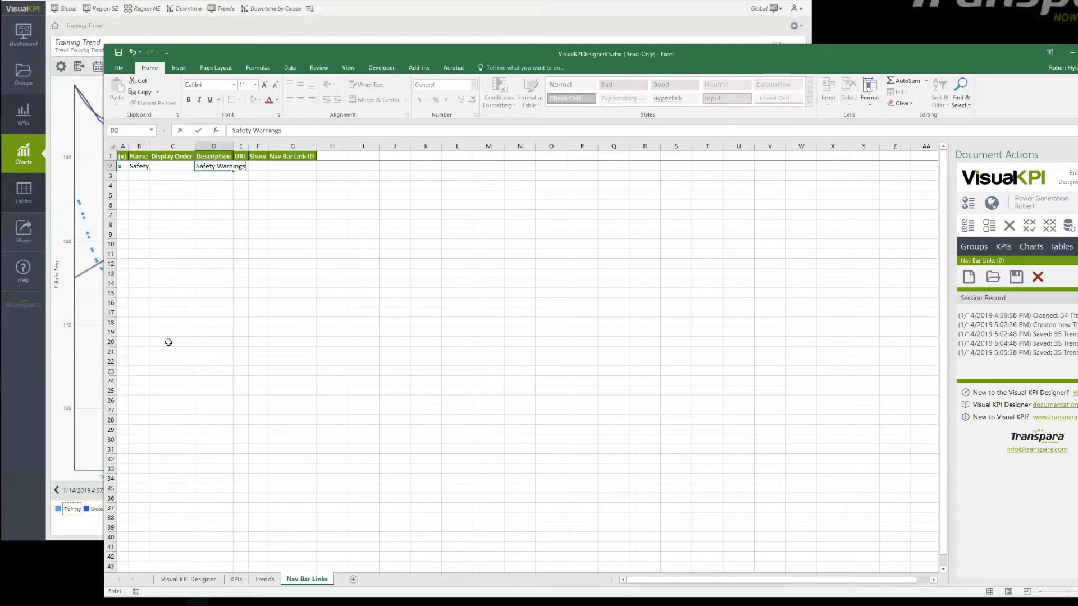
{"action": "key", "text": "Tab"}
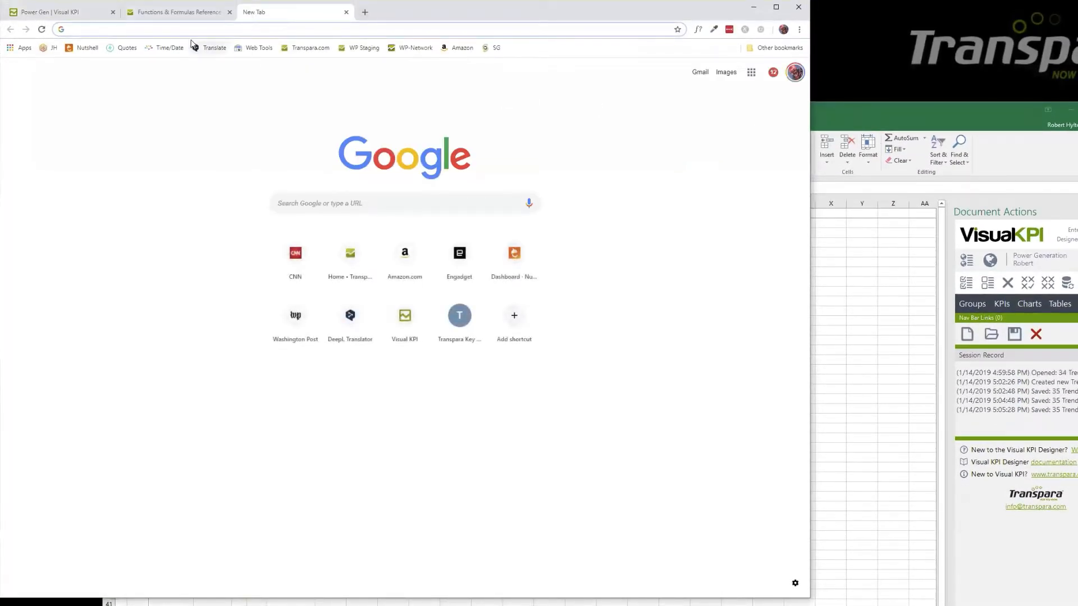
Open transpara.com in the new browser tab and select its web address for copying.
{"action": "type", "text": "trans"}
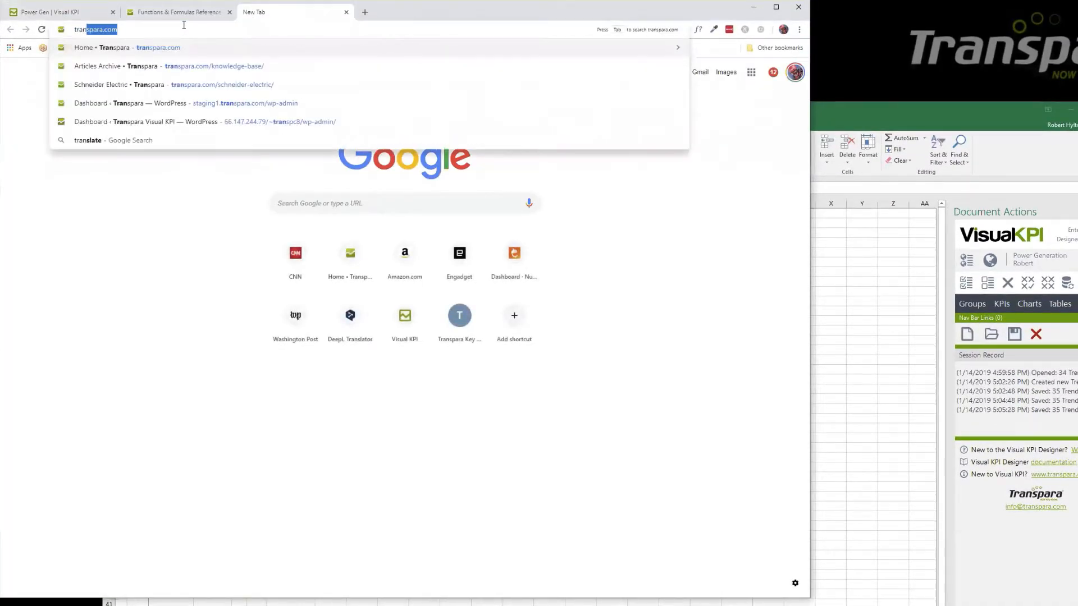
{"action": "key", "text": "Return"}
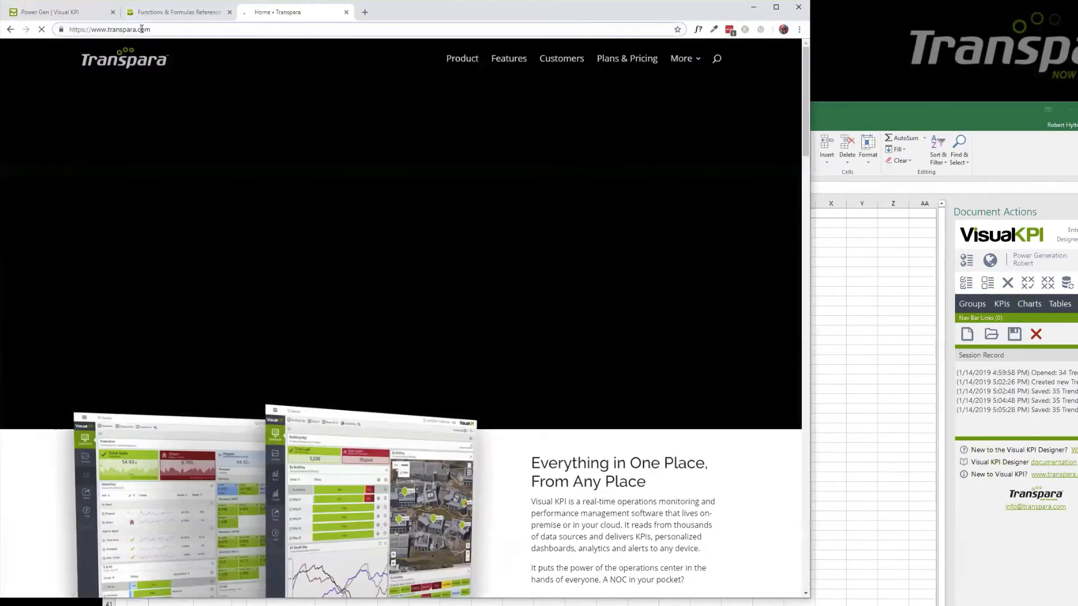
{"action": "left_click", "coordinate": [142, 31]}
{"action": "key", "text": "ctrl+c"}
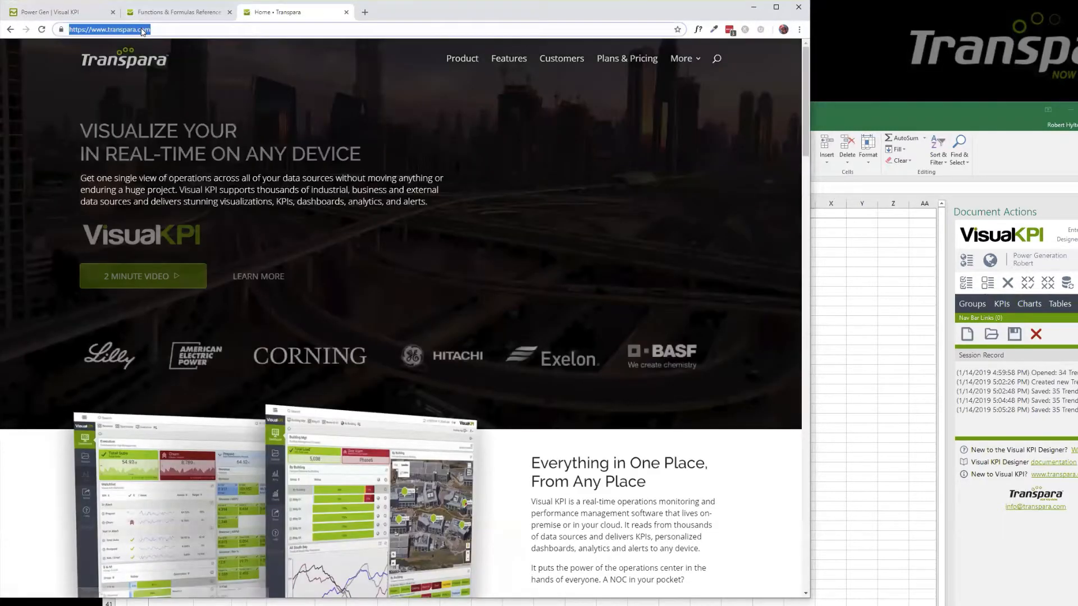
{"action": "left_click", "coordinate": [922, 113]}
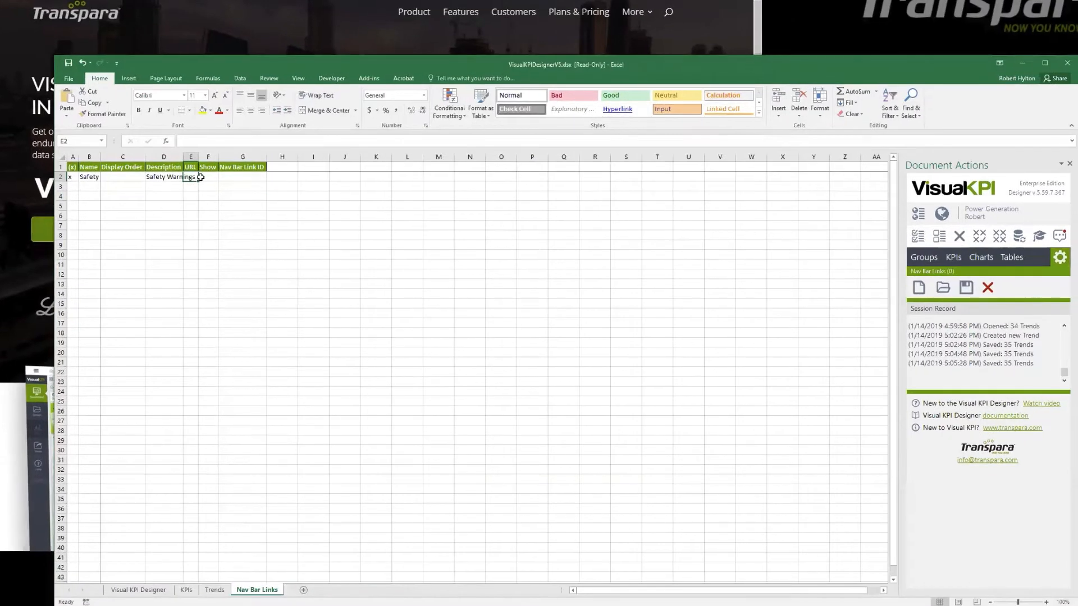
{"action": "left_click", "coordinate": [195, 198]}
{"action": "left_click", "coordinate": [196, 177]}
{"action": "key", "text": "ctrl+v"}
{"action": "left_click", "coordinate": [228, 217]}
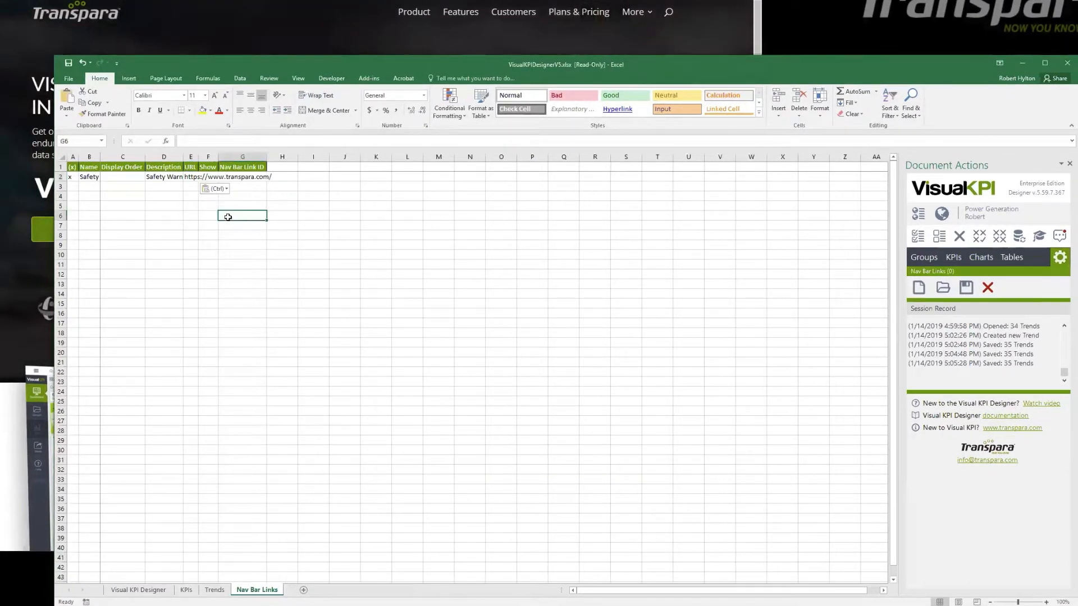
{"action": "left_click", "coordinate": [268, 190]}
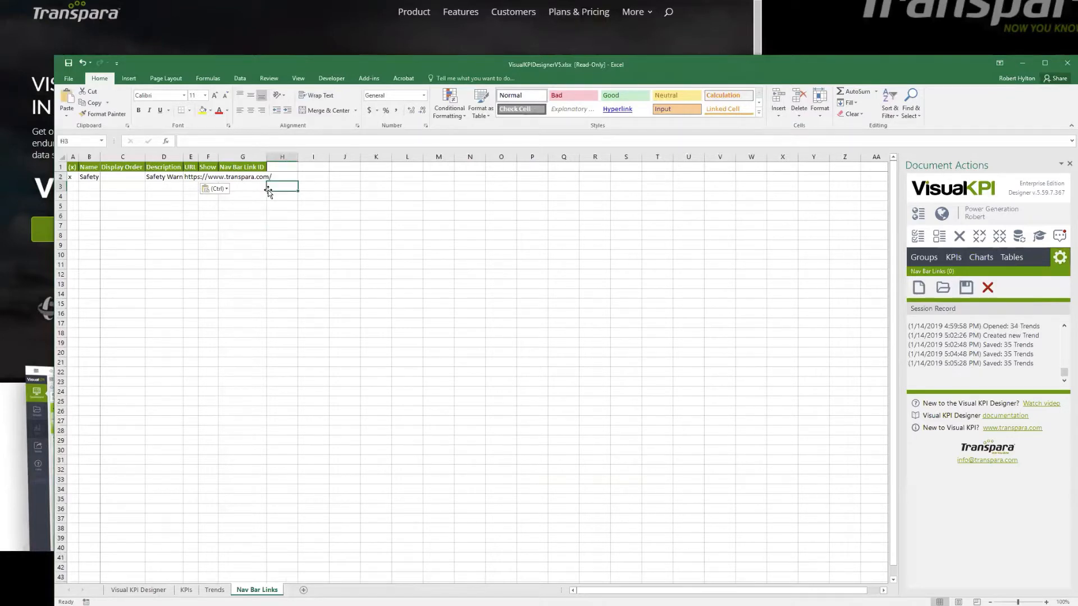
{"action": "left_click", "coordinate": [966, 287]}
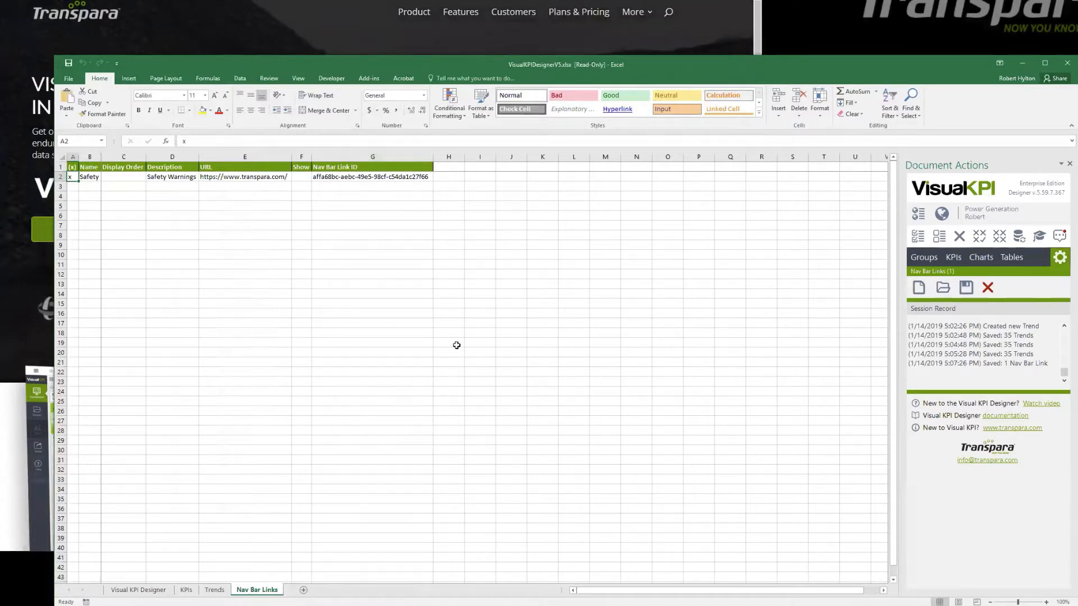
Switch to the Visual KPI site, reload it and follow the Safety navigation link.
{"action": "left_click", "coordinate": [54, 36]}
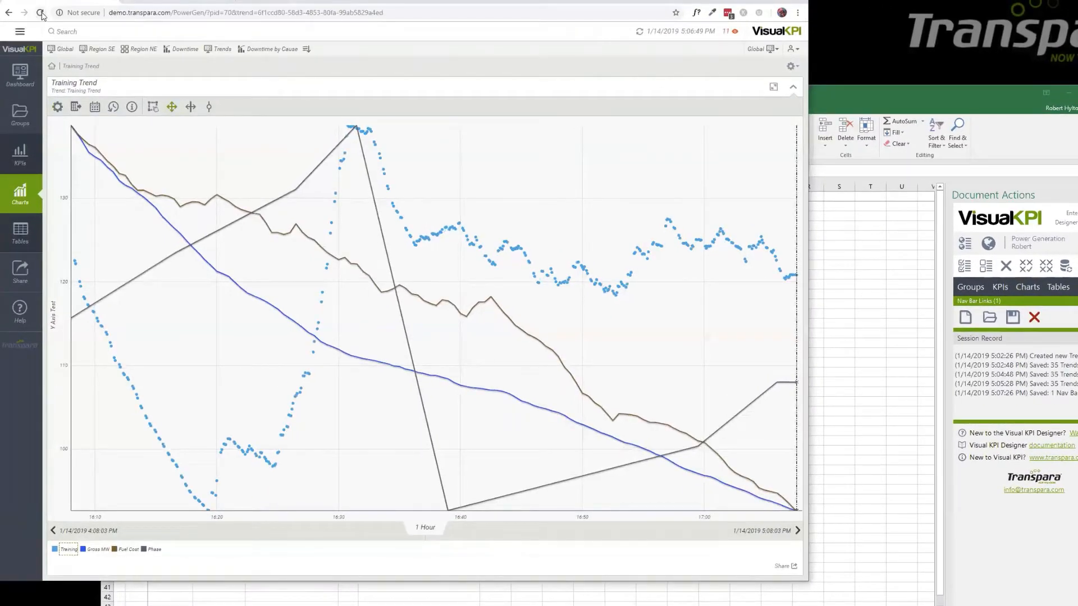
{"action": "left_click", "coordinate": [41, 14]}
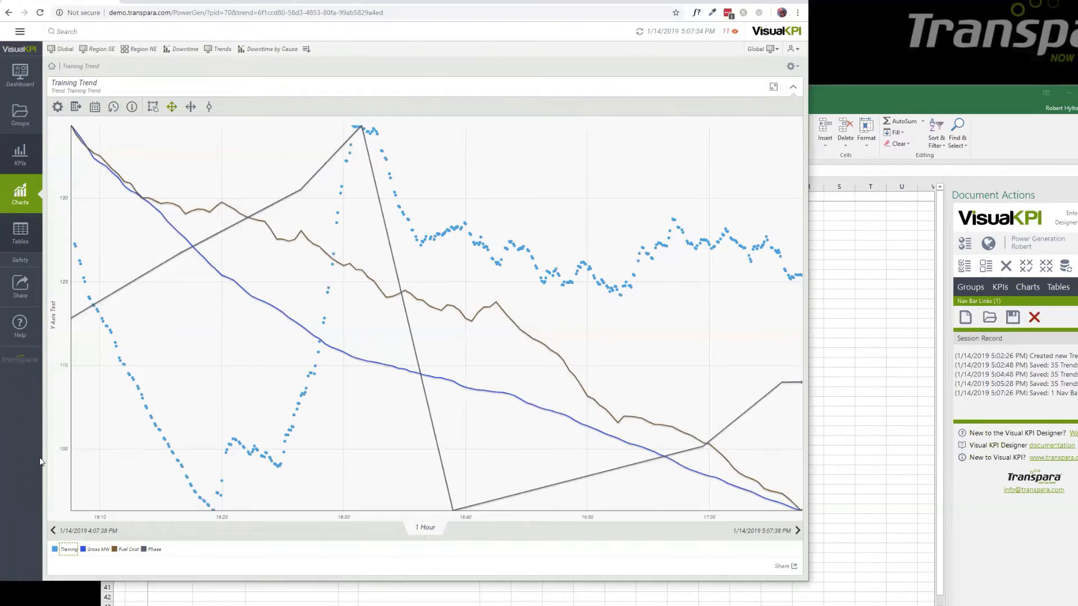
{"action": "left_click", "coordinate": [18, 264]}
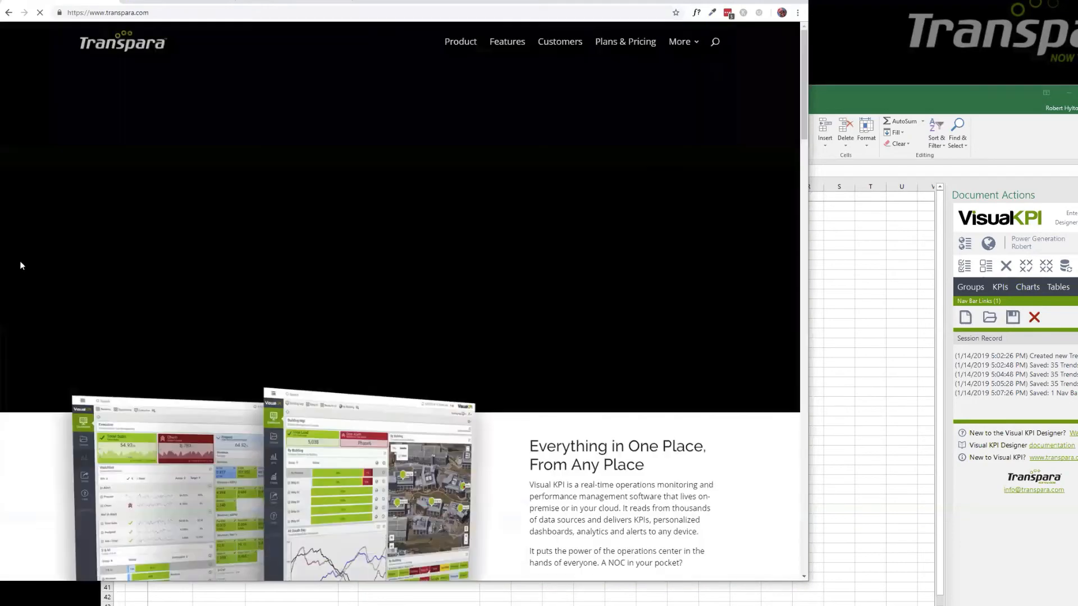